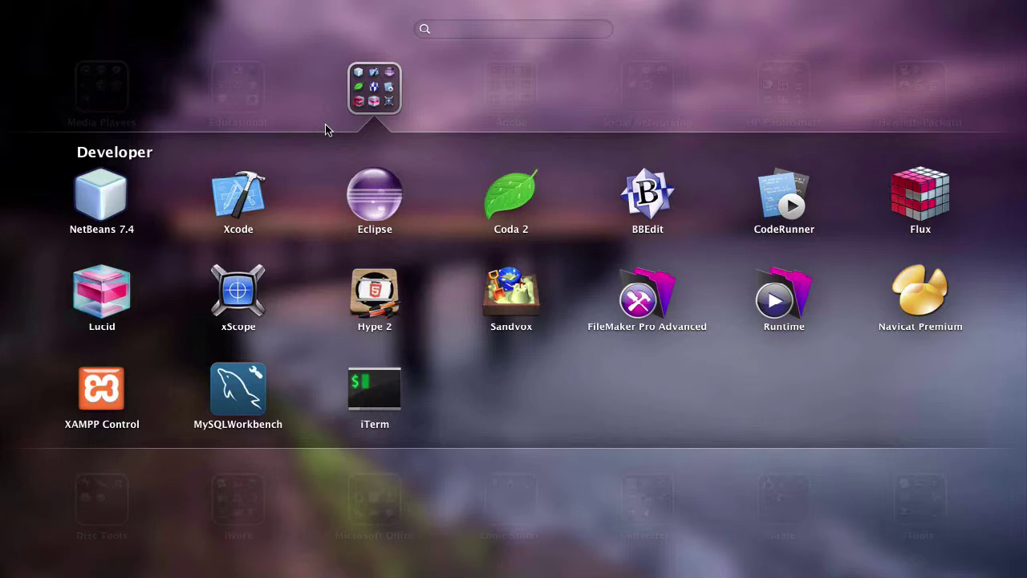
# Launch Eclipse from the Developer folder in Launchpad
pyautogui.click(337, 103)
pyautogui.click(521, 336)
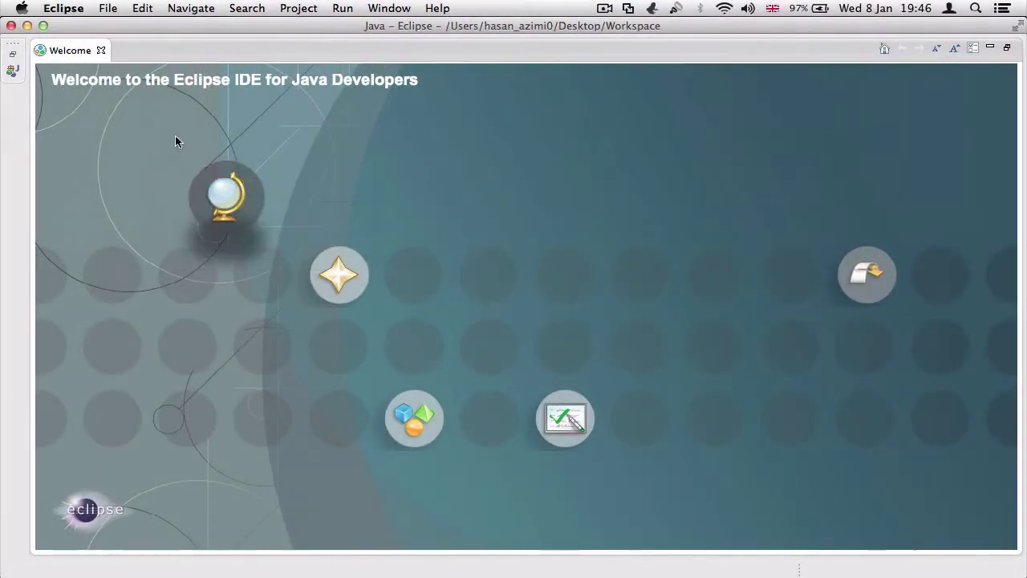
# Close the Welcome page, select the Workspace folder on the desktop, and return to Eclipse
pyautogui.click(102, 50)
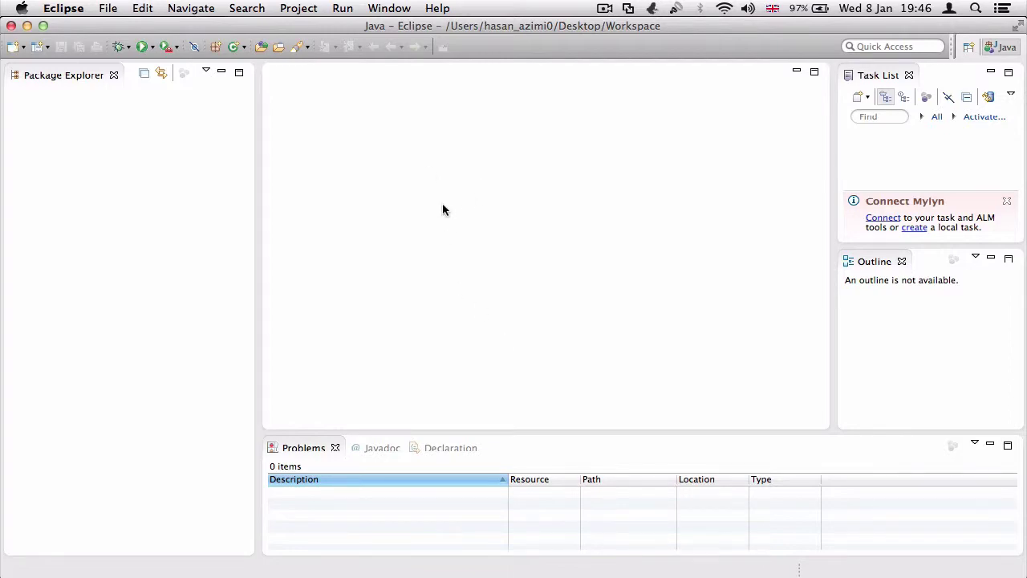
pyautogui.press('F11')
pyautogui.click(898, 160)
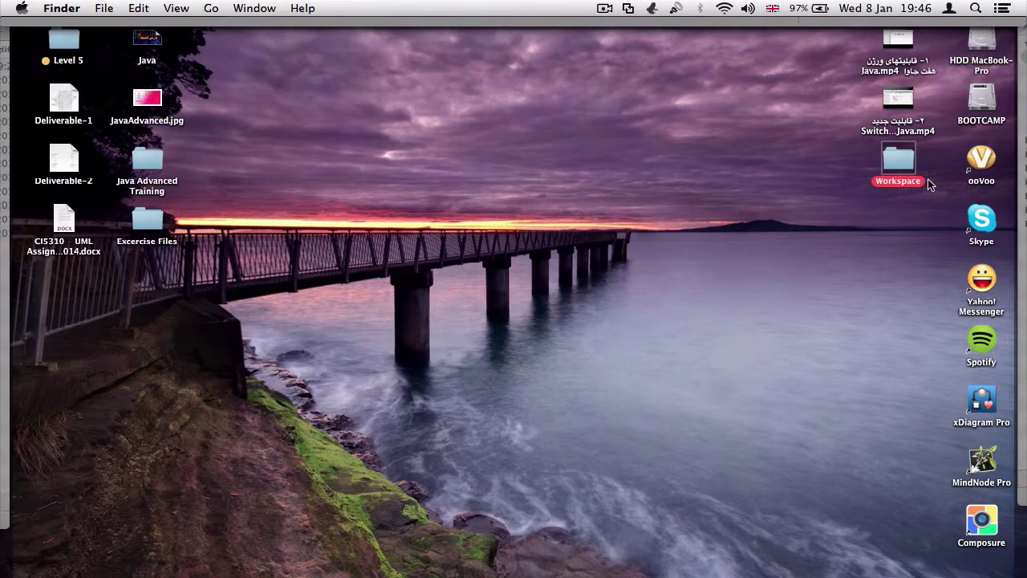
pyautogui.press('F11')
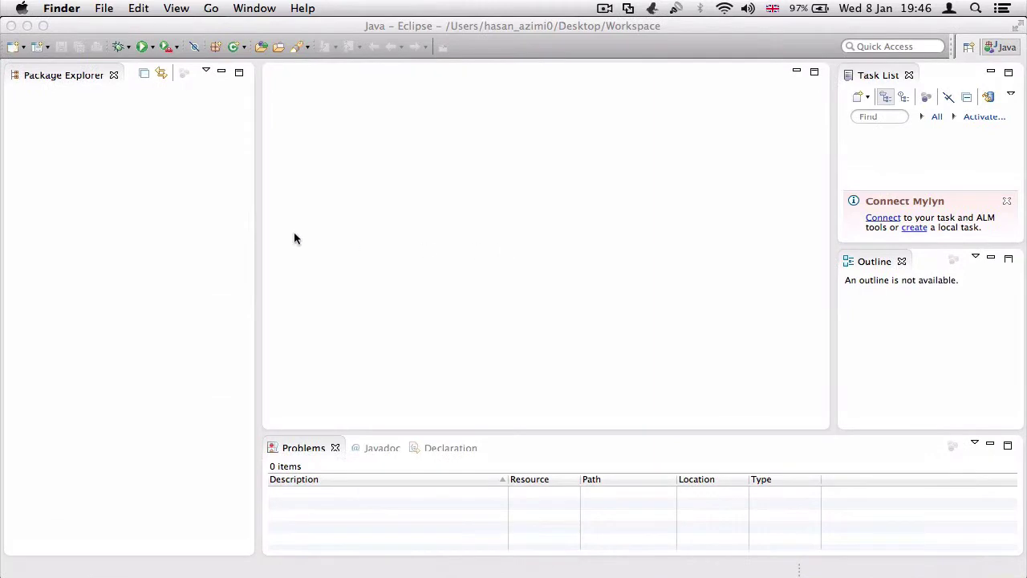
pyautogui.click(233, 197)
# Start creating a new Java project from the File > New menu
pyautogui.click(109, 8)
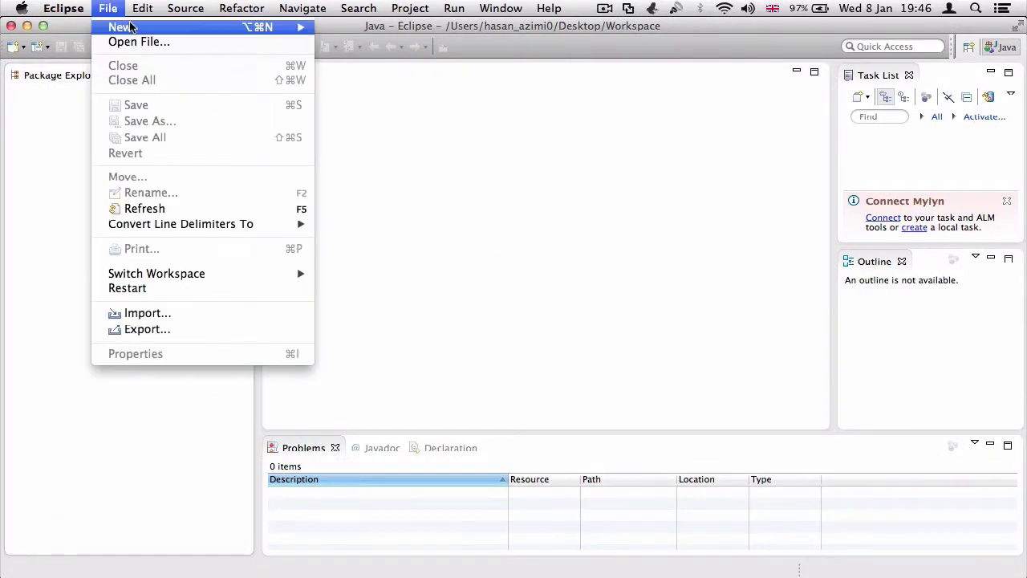
pyautogui.moveTo(132, 29)
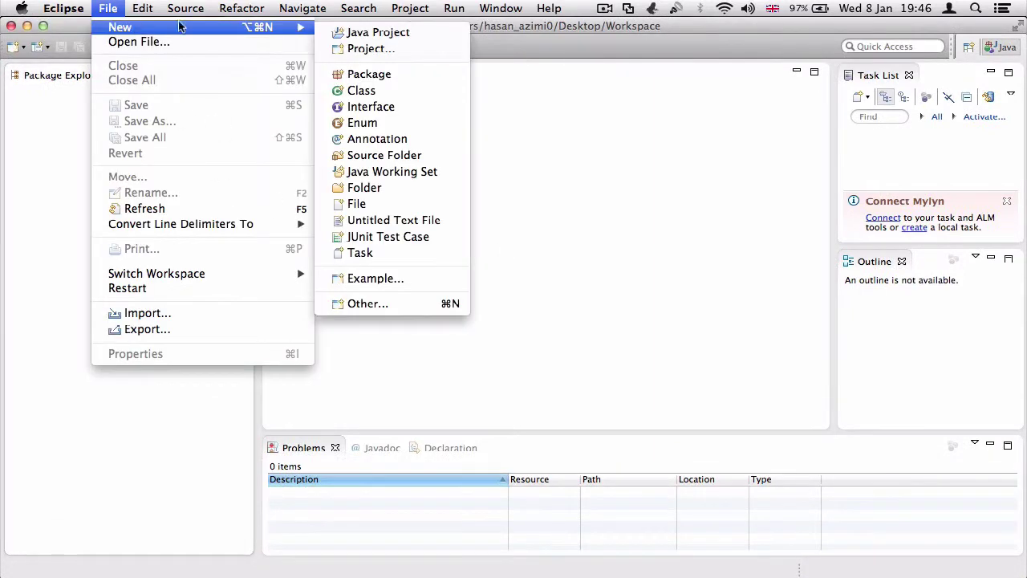
pyautogui.click(358, 32)
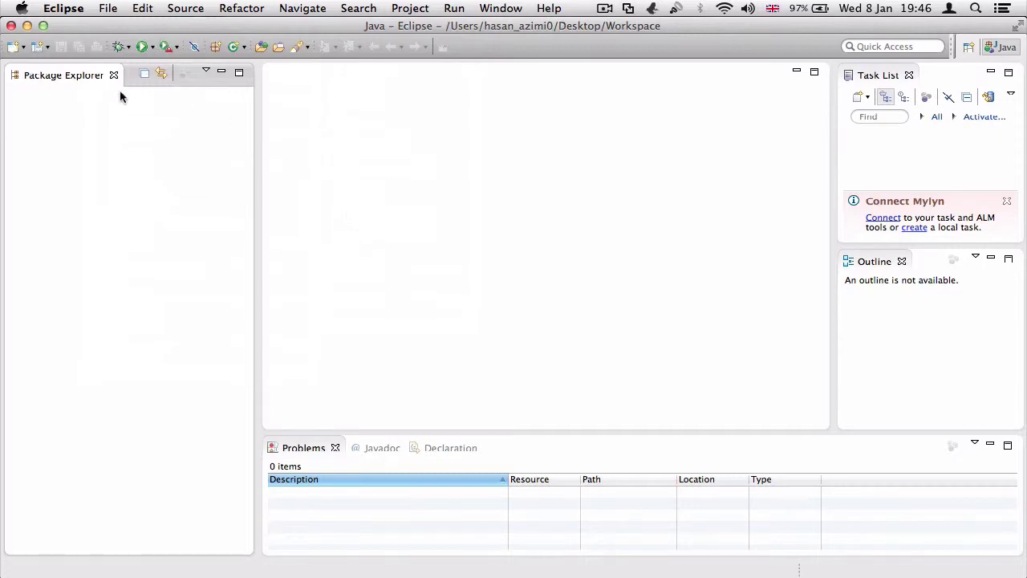
pyautogui.click(469, 247)
pyautogui.hotkey('ctrl', 'Up')
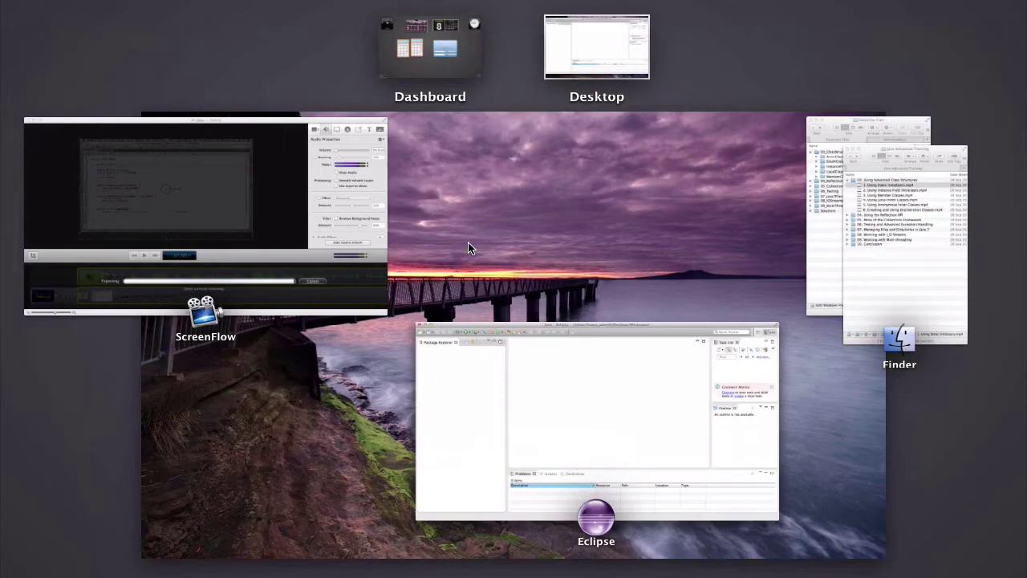
pyautogui.click(469, 244)
pyautogui.click(501, 283)
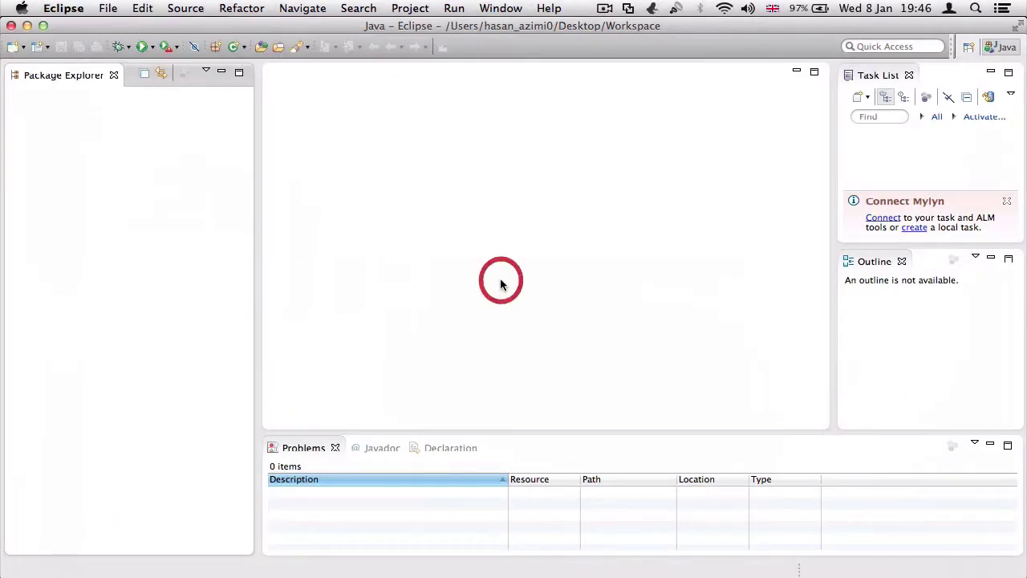
pyautogui.click(110, 11)
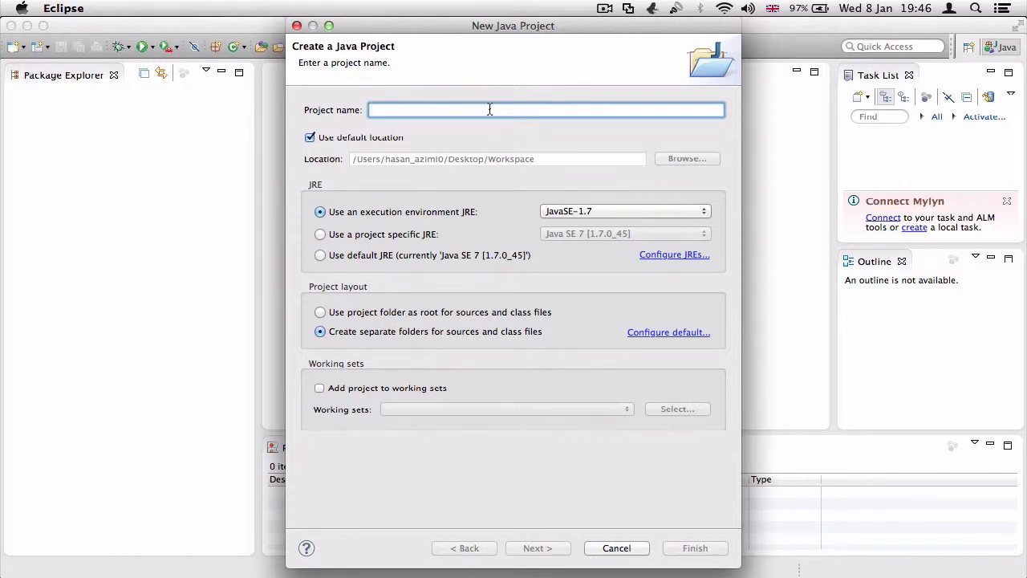
# Name the project Advanced and keep JavaSE-1.7 as the execution environment
pyautogui.write('Advan')
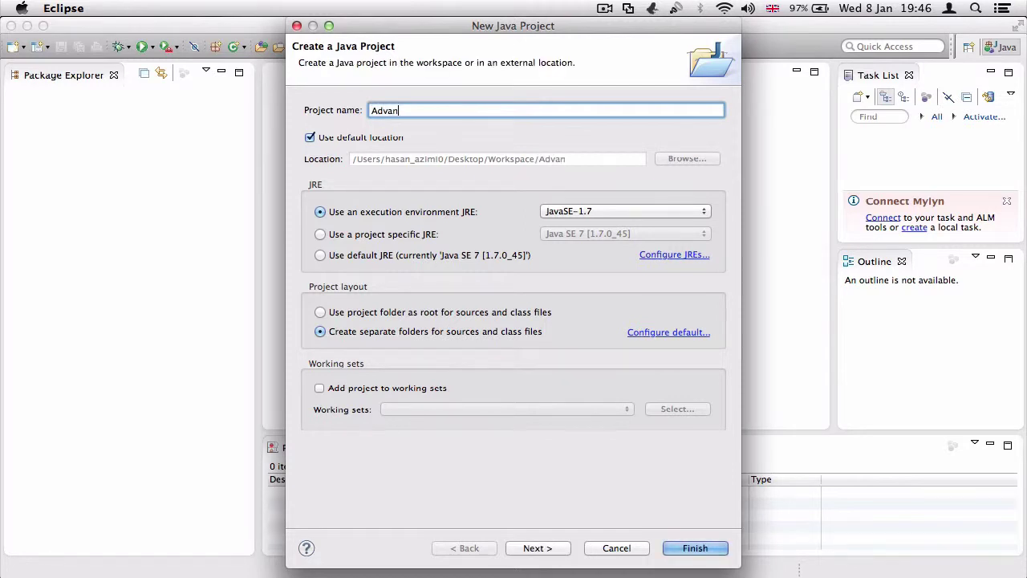
pyautogui.write('ced')
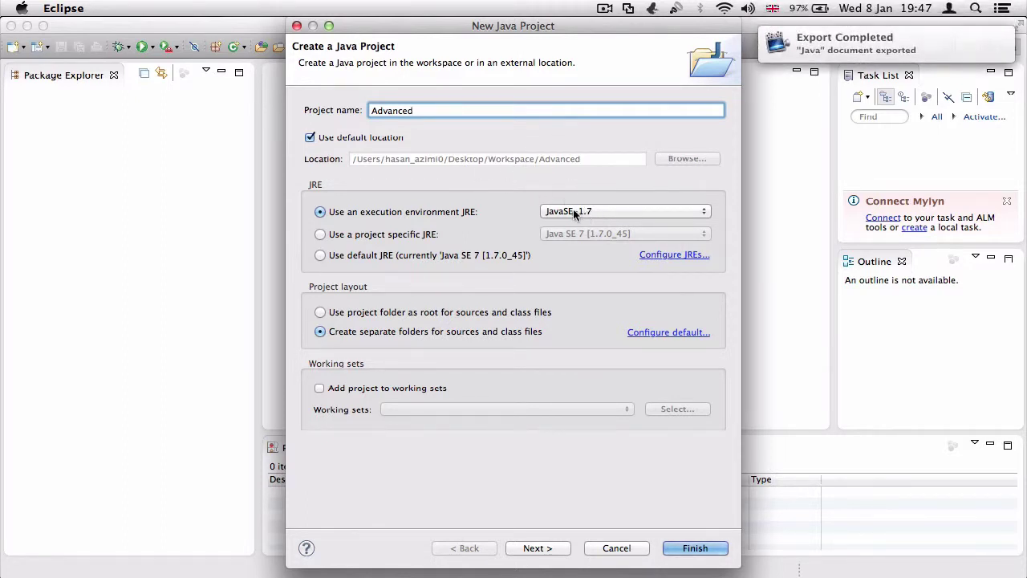
pyautogui.click(575, 214)
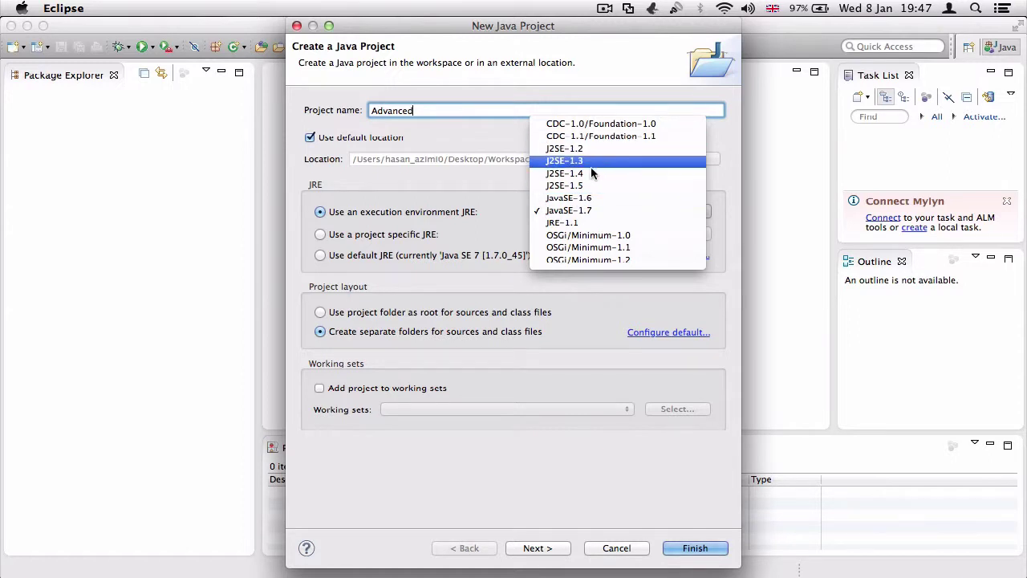
pyautogui.click(588, 211)
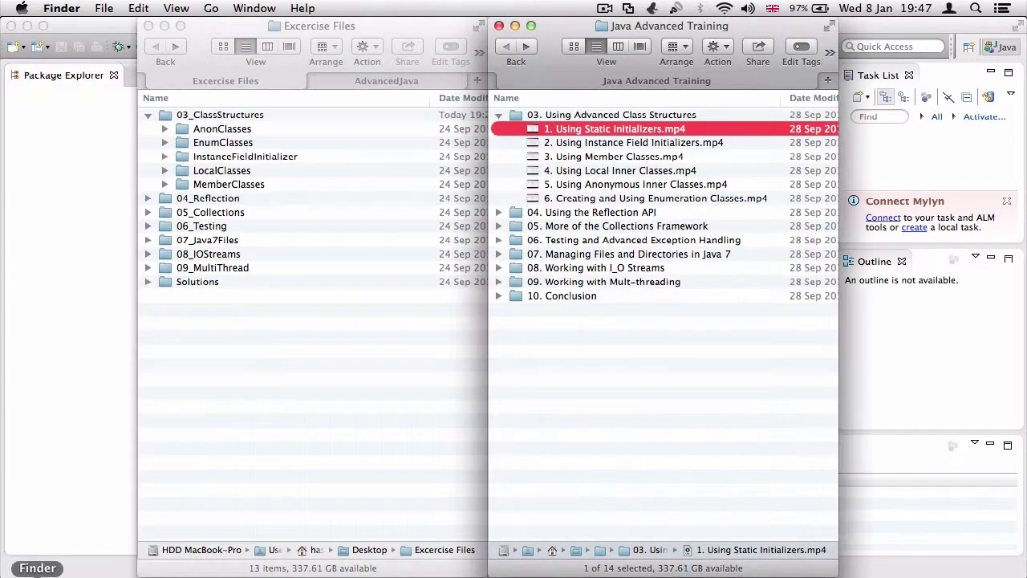
# Open a new, widened Finder window and go to NetBeansProjects > AppStore
pyautogui.click(32, 573)
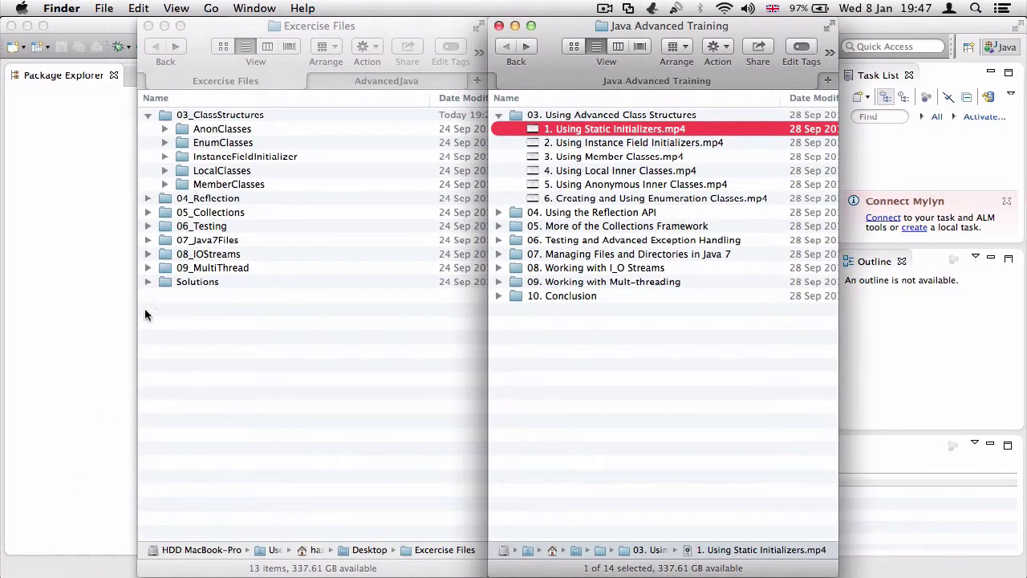
pyautogui.rightClick(32, 571)
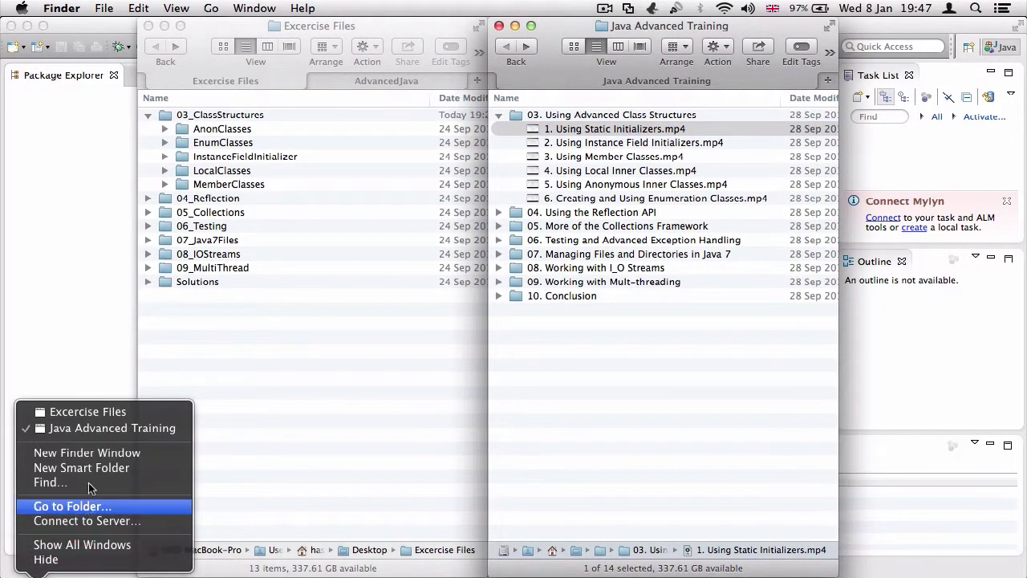
pyautogui.click(95, 453)
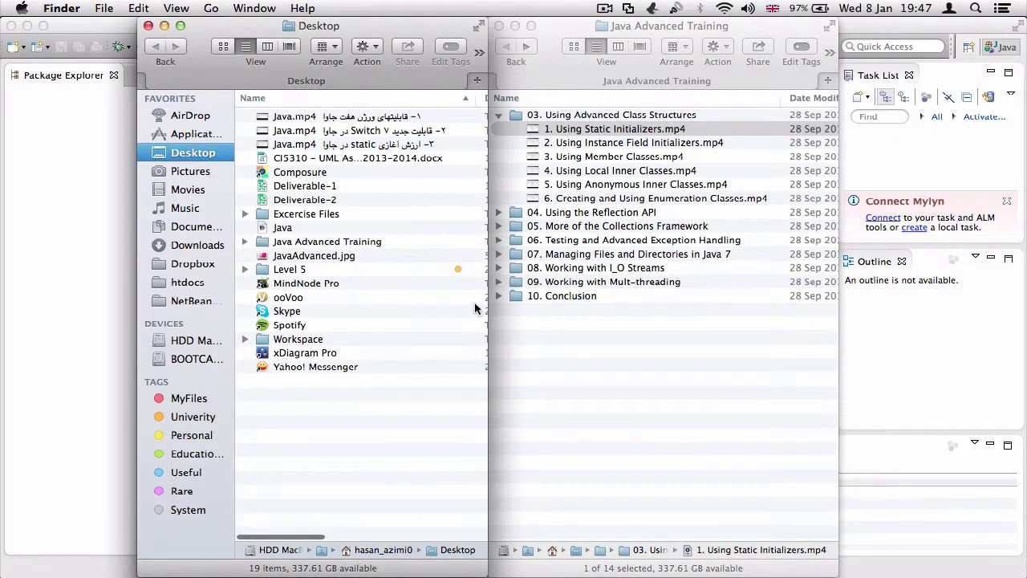
pyautogui.click(79, 292)
pyautogui.click(32, 572)
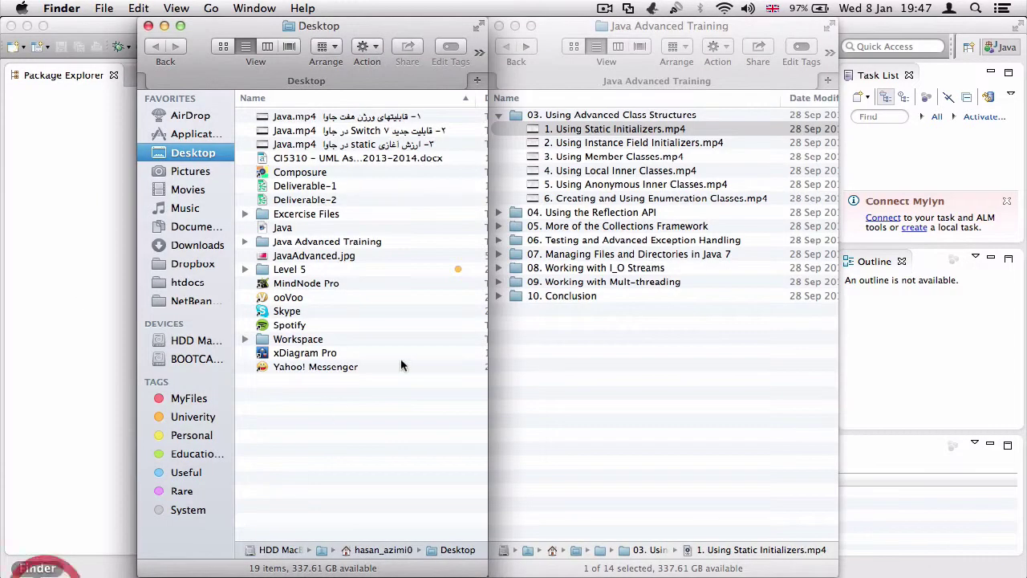
pyautogui.moveTo(491, 333); pyautogui.dragTo(748, 309)
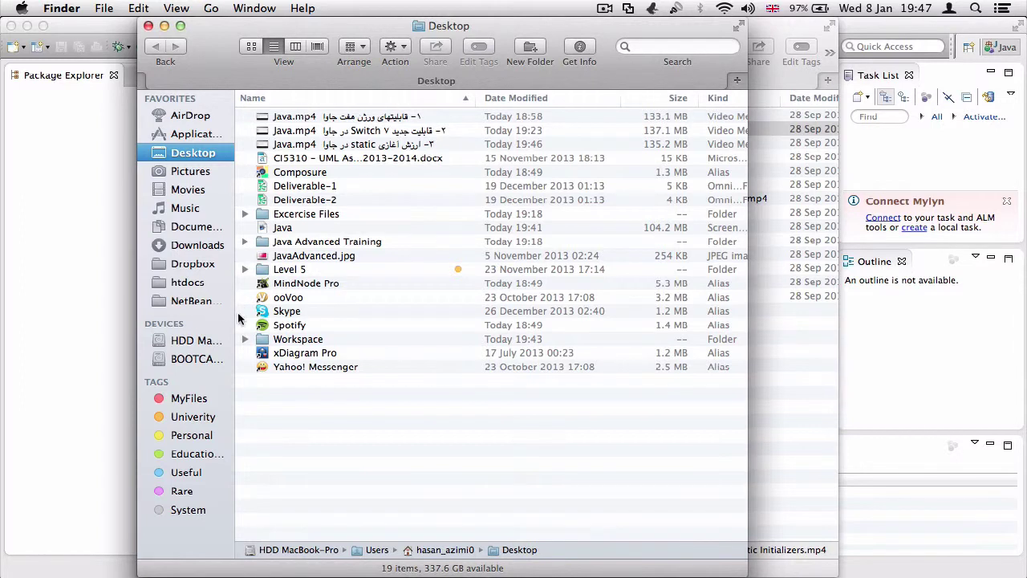
pyautogui.moveTo(235, 309); pyautogui.dragTo(263, 313)
pyautogui.click(255, 302)
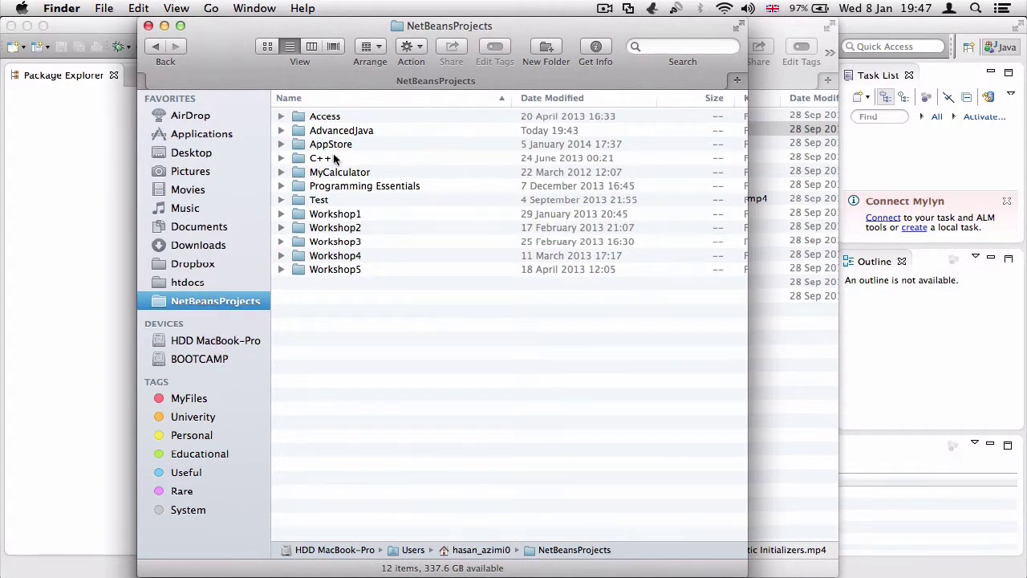
pyautogui.doubleClick(324, 144)
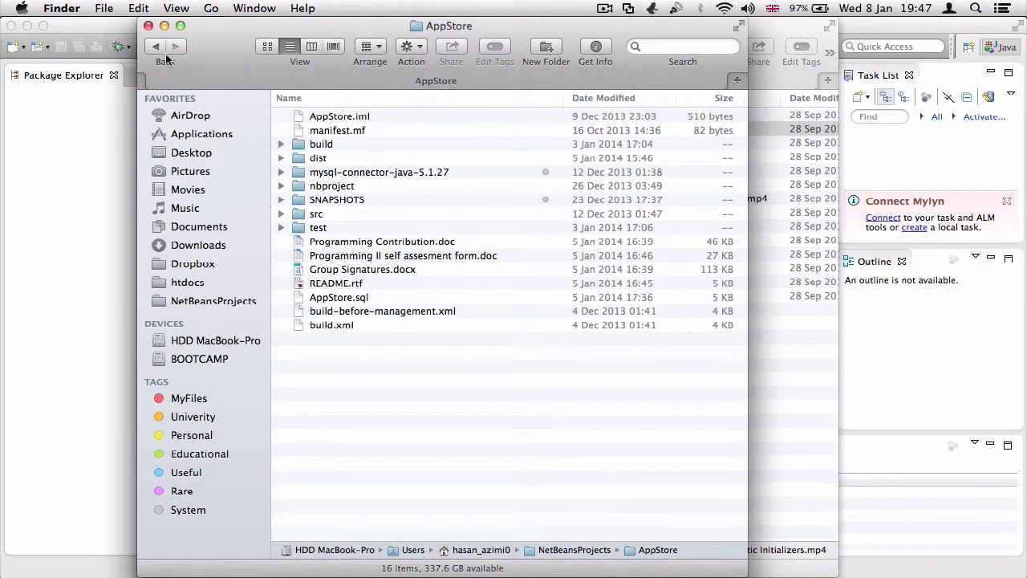
# Multi-select the documents, README.rtf, AppStore.sql and SNAPSHOTS, then clear the selection
pyautogui.click(340, 244)
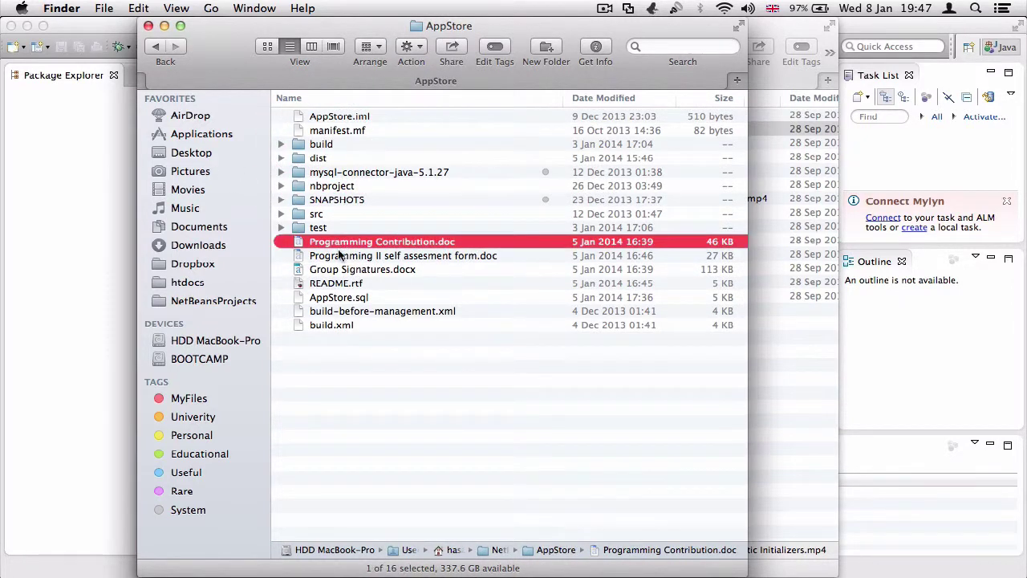
pyautogui.keyDown('shift'); pyautogui.click(341, 257); pyautogui.keyUp('shift')
pyautogui.keyDown('shift'); pyautogui.click(337, 273); pyautogui.keyUp('shift')
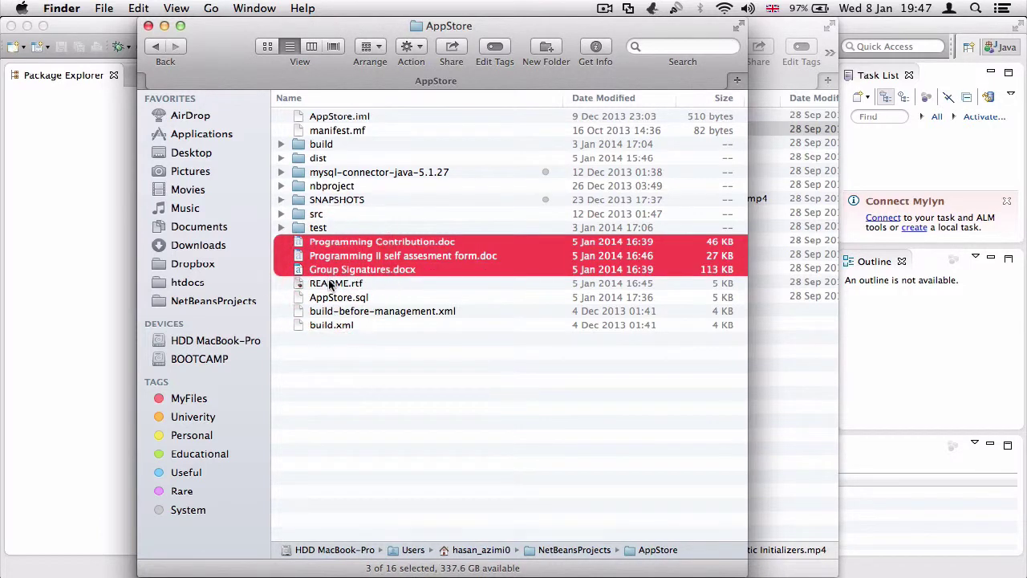
pyautogui.keyDown('shift'); pyautogui.click(332, 285); pyautogui.keyUp('shift')
pyautogui.keyDown('shift'); pyautogui.click(327, 299); pyautogui.keyUp('shift')
pyautogui.keyDown('super'); pyautogui.click(328, 206); pyautogui.keyUp('super')
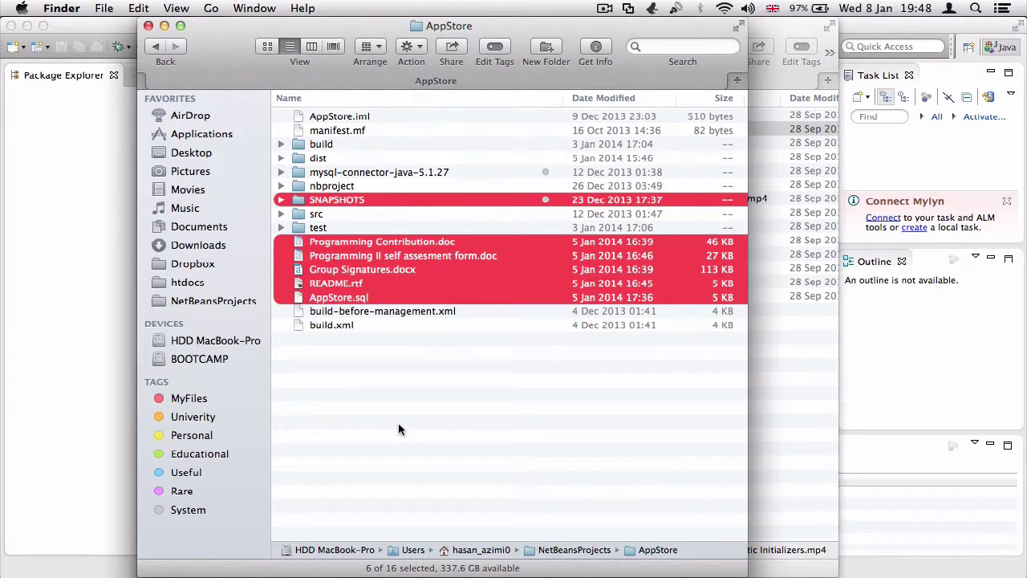
pyautogui.click(385, 388)
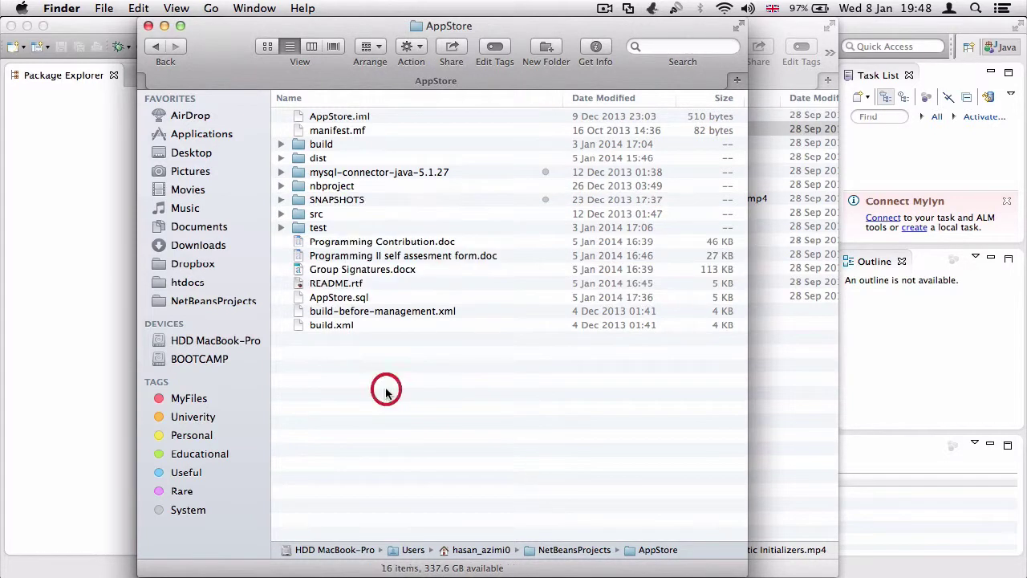
# Open build > classes > AppStore, then step back and forward between these folders
pyautogui.doubleClick(320, 147)
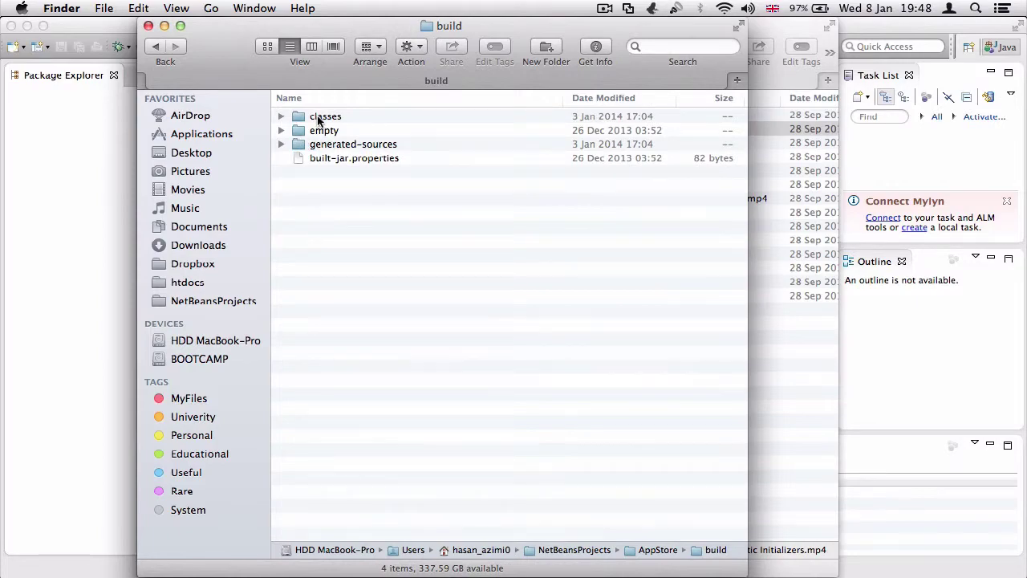
pyautogui.doubleClick(318, 118)
pyautogui.doubleClick(317, 118)
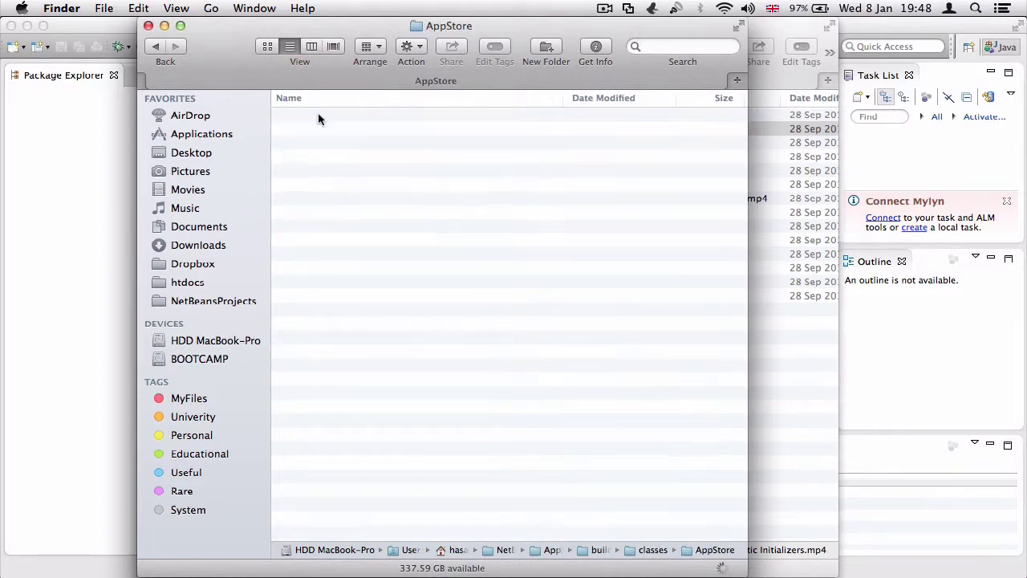
pyautogui.scroll(10, 322, 241)
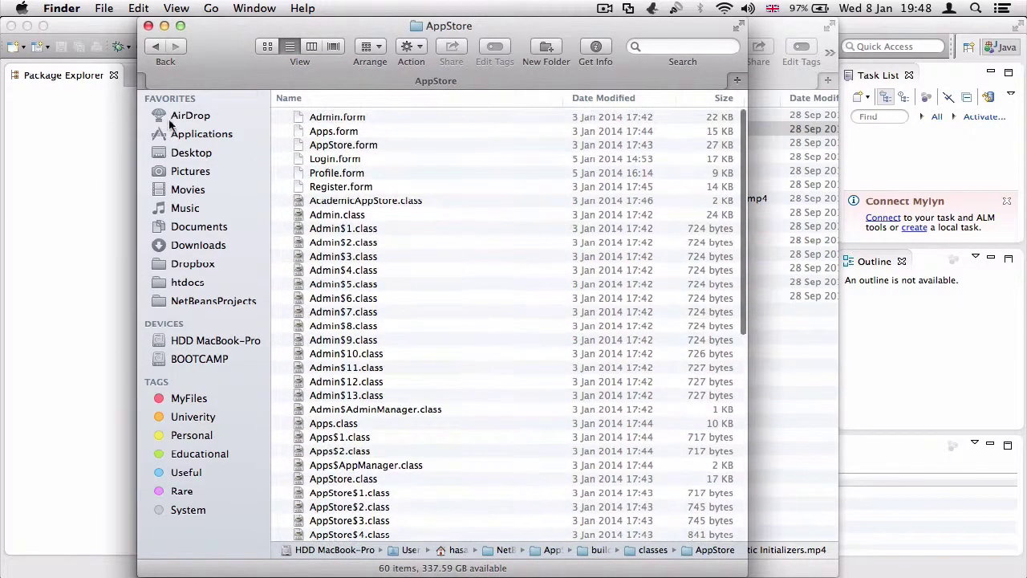
pyautogui.click(156, 47)
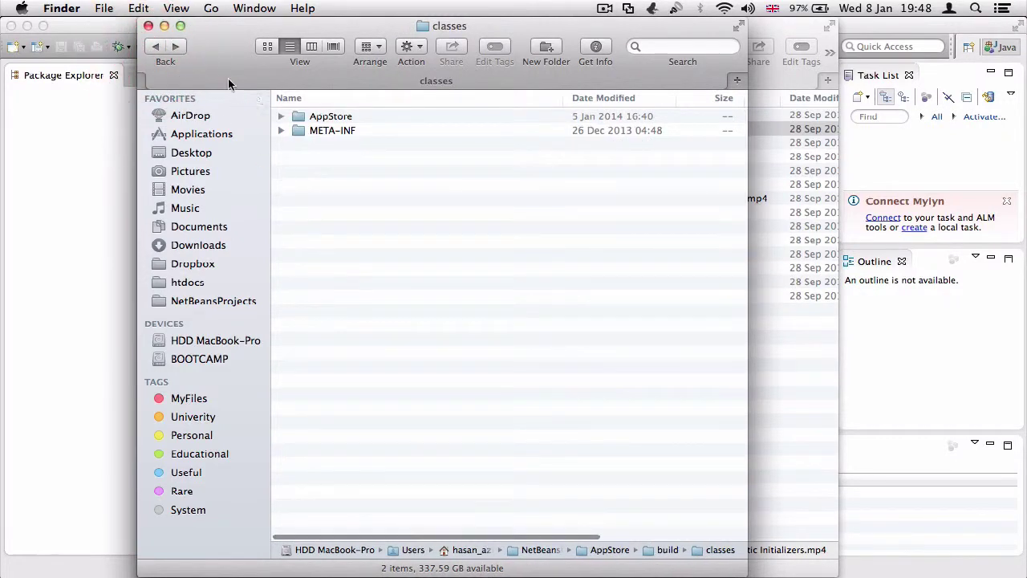
pyautogui.click(175, 47)
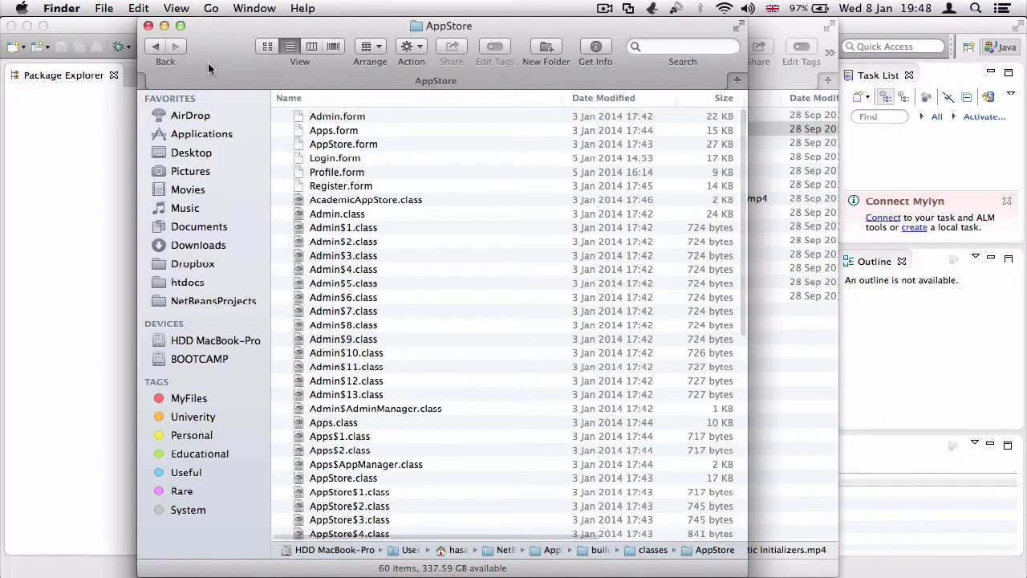
pyautogui.click(156, 46)
pyautogui.click(156, 46)
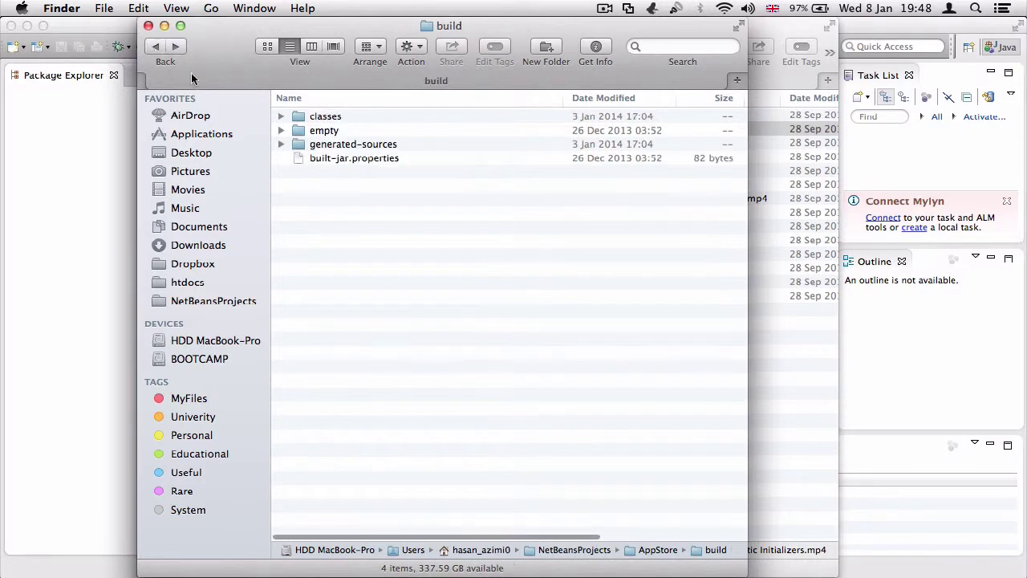
pyautogui.click(175, 46)
# Open META-INF and Quick Look persistence.xml, then navigate back to the build folder
pyautogui.doubleClick(327, 128)
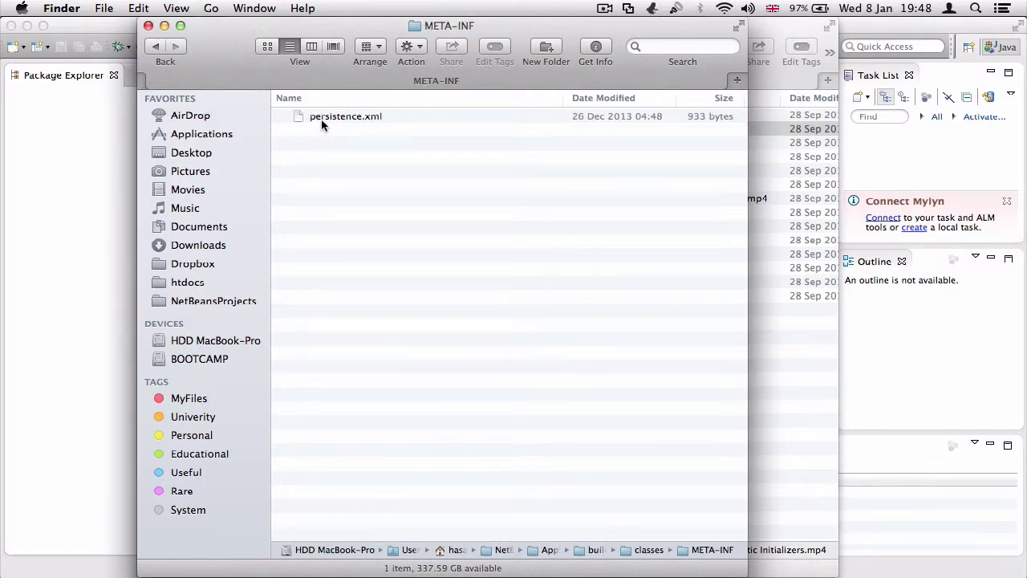
pyautogui.click(321, 119)
pyautogui.press('space')
pyautogui.press('space')
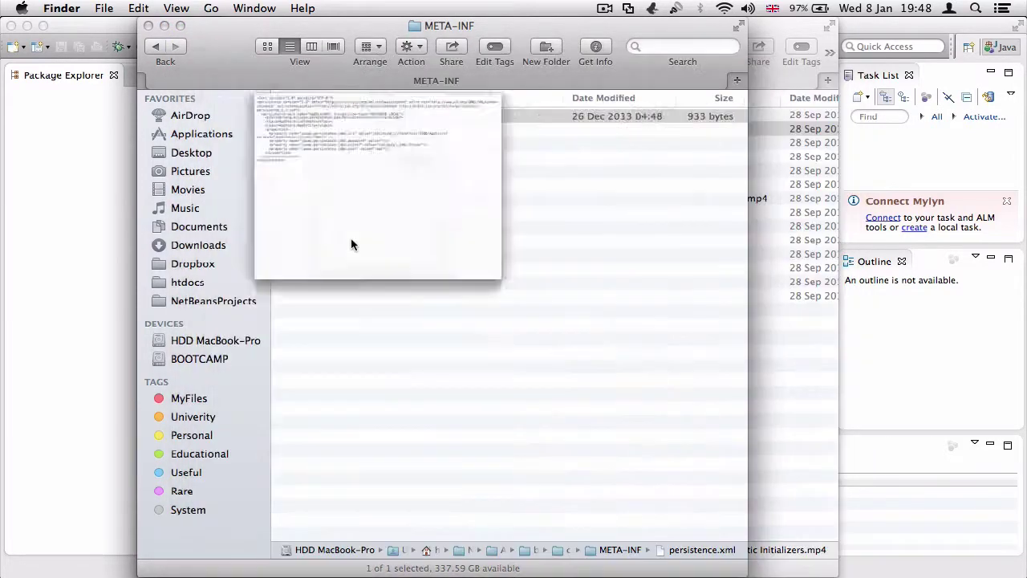
pyautogui.click(155, 48)
pyautogui.click(154, 48)
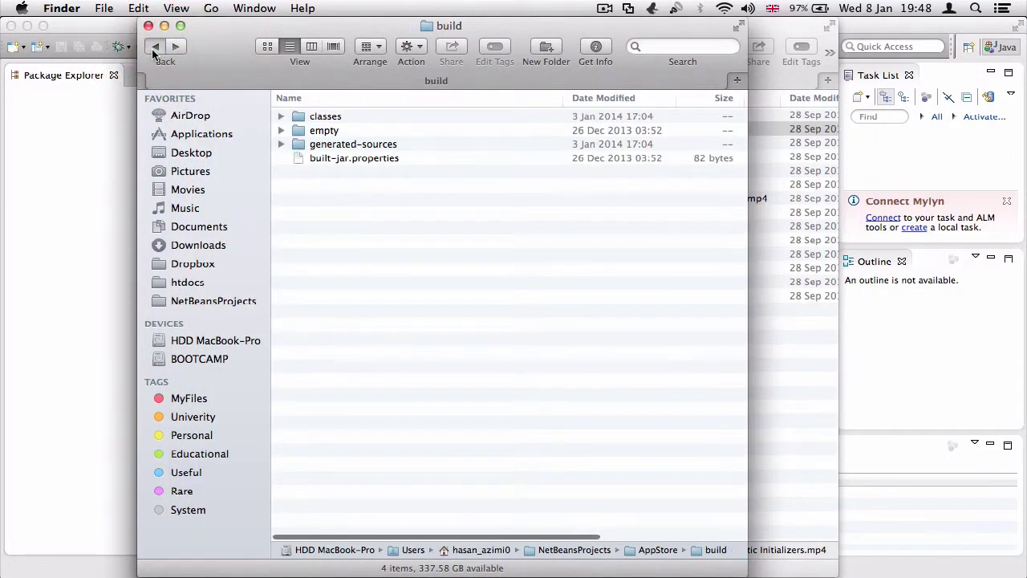
pyautogui.click(174, 48)
# Expand and collapse generated-sources, return to AppStore, and peek inside nbproject
pyautogui.click(282, 144)
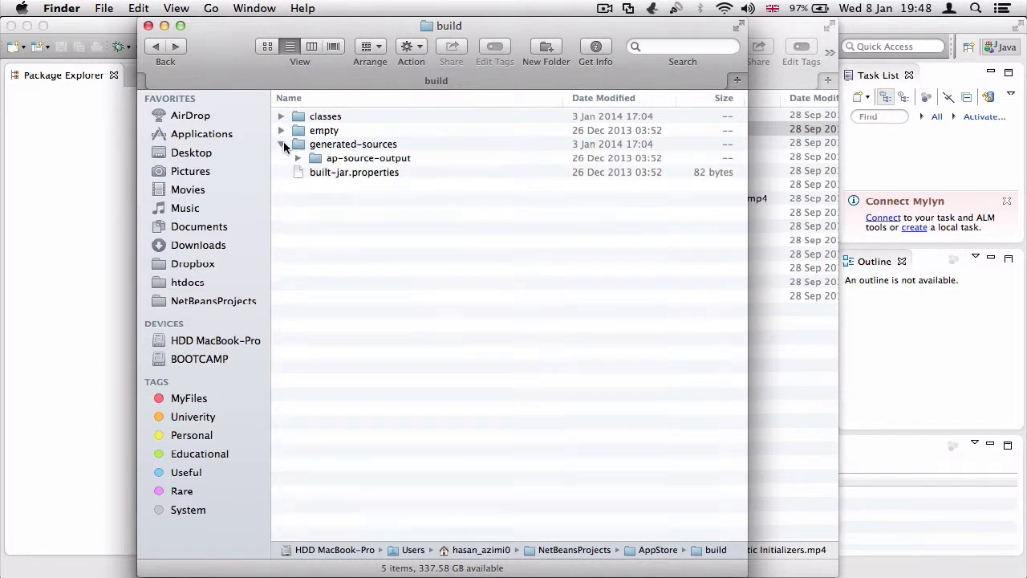
pyautogui.click(299, 157)
pyautogui.click(282, 145)
pyautogui.click(155, 49)
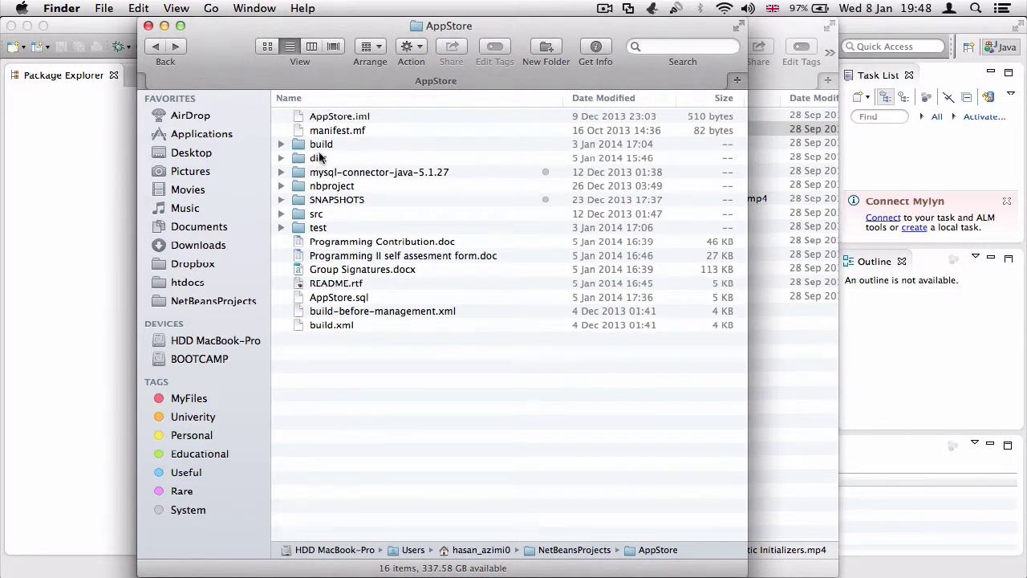
pyautogui.click(316, 175)
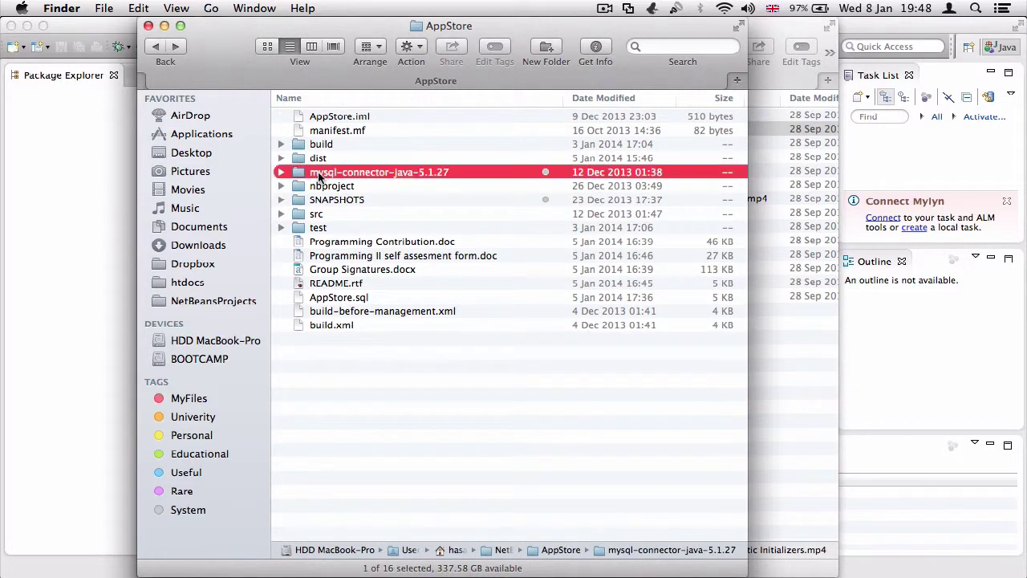
pyautogui.click(325, 188)
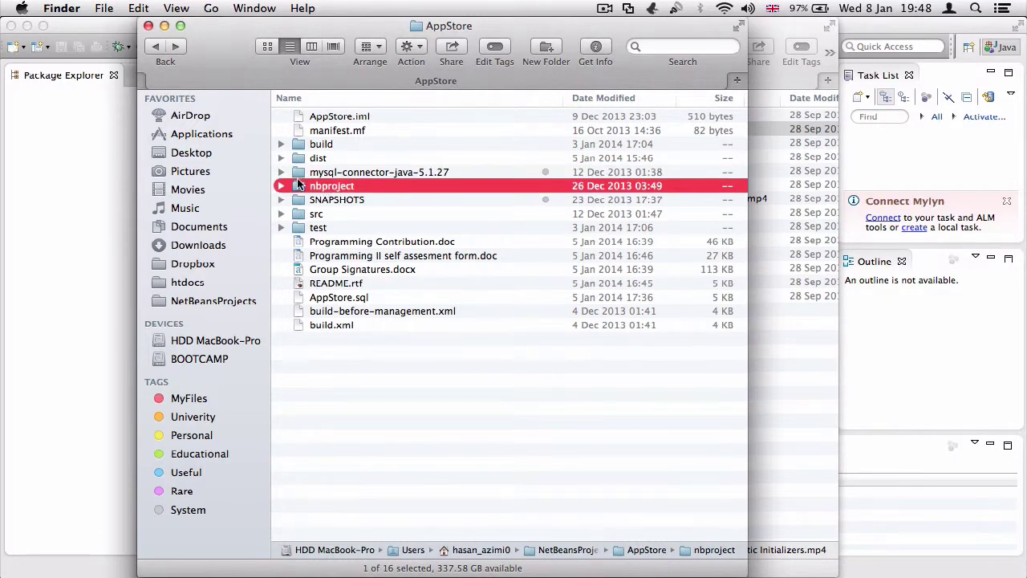
pyautogui.click(281, 187)
pyautogui.click(281, 187)
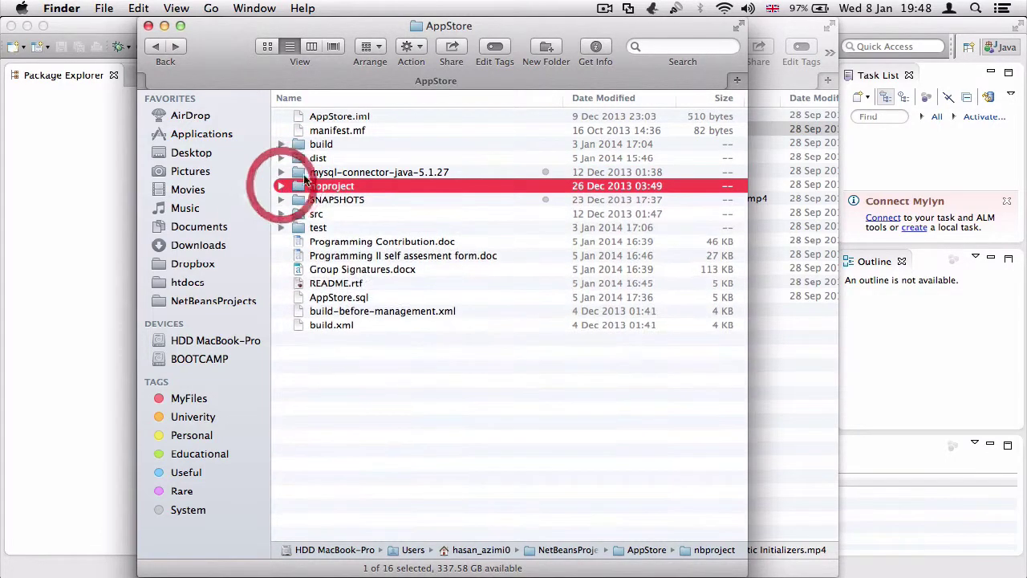
# Open the dist folder, launch AppStore.jar, and reposition its Login window
pyautogui.doubleClick(315, 160)
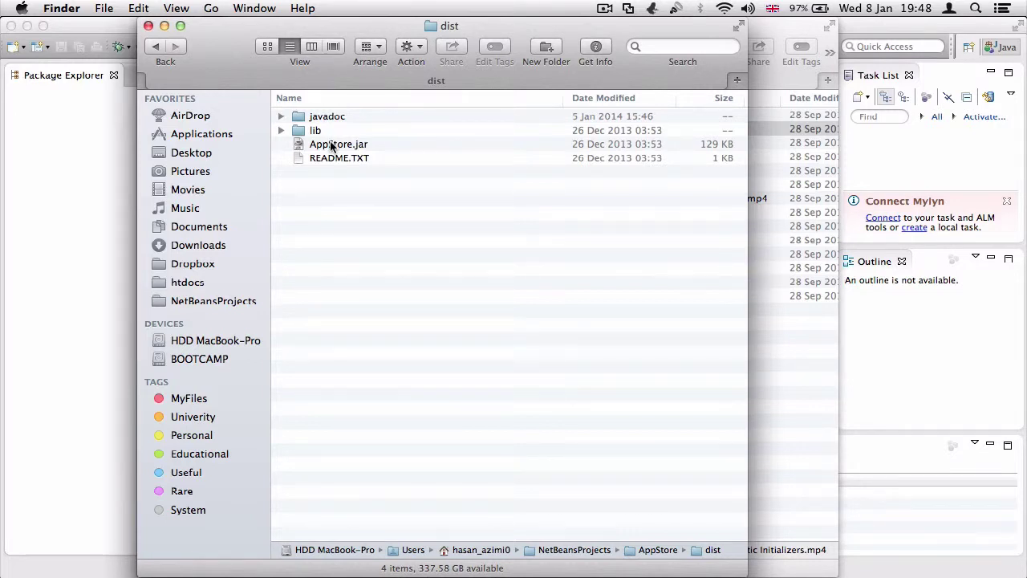
pyautogui.click(331, 145)
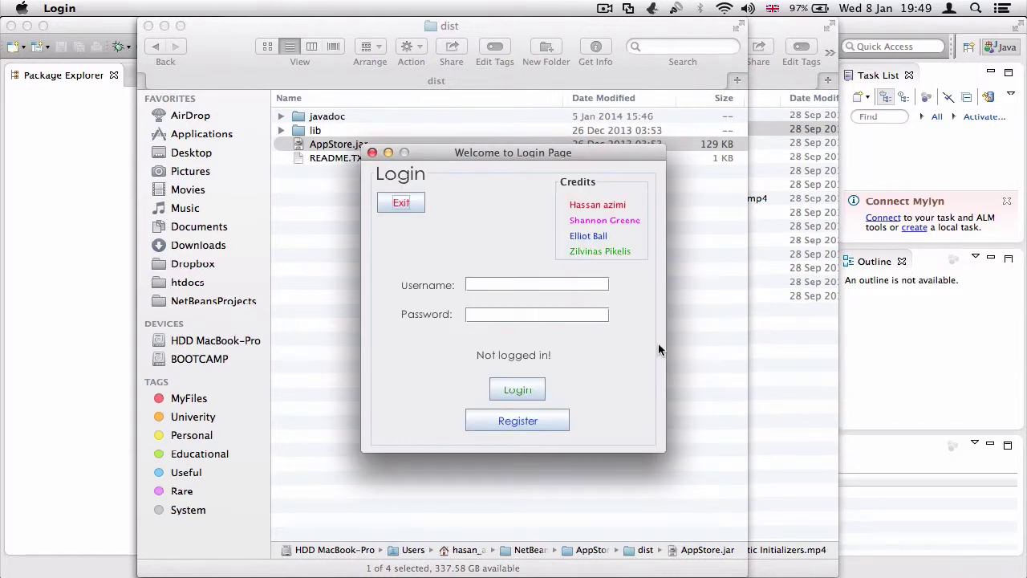
pyautogui.moveTo(483, 152)
pyautogui.mouseDown()
pyautogui.moveTo(441, 176)
pyautogui.moveTo(355, 126)
pyautogui.moveTo(478, 140)
pyautogui.mouseUp()
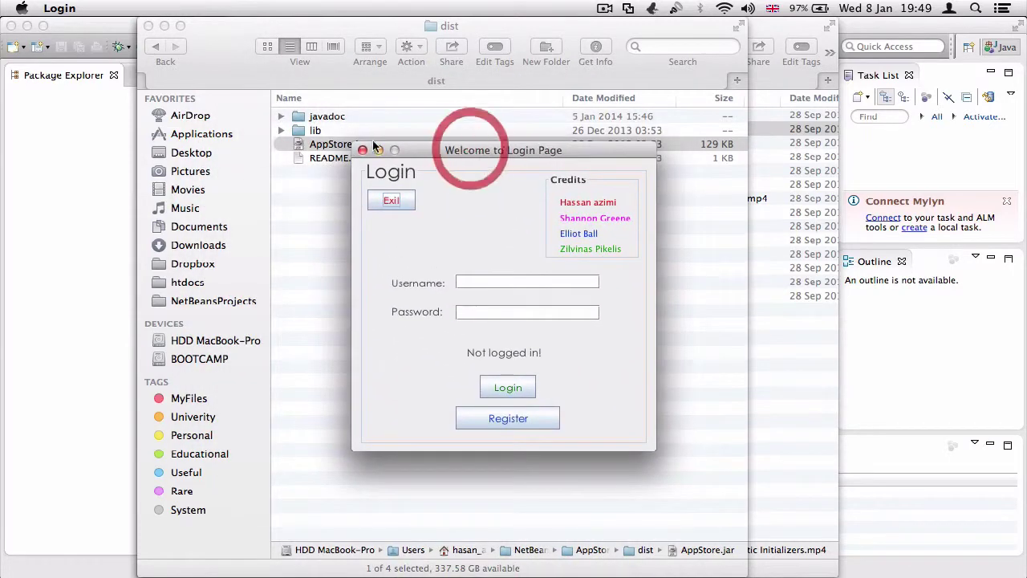
pyautogui.moveTo(408, 150); pyautogui.dragTo(415, 177)
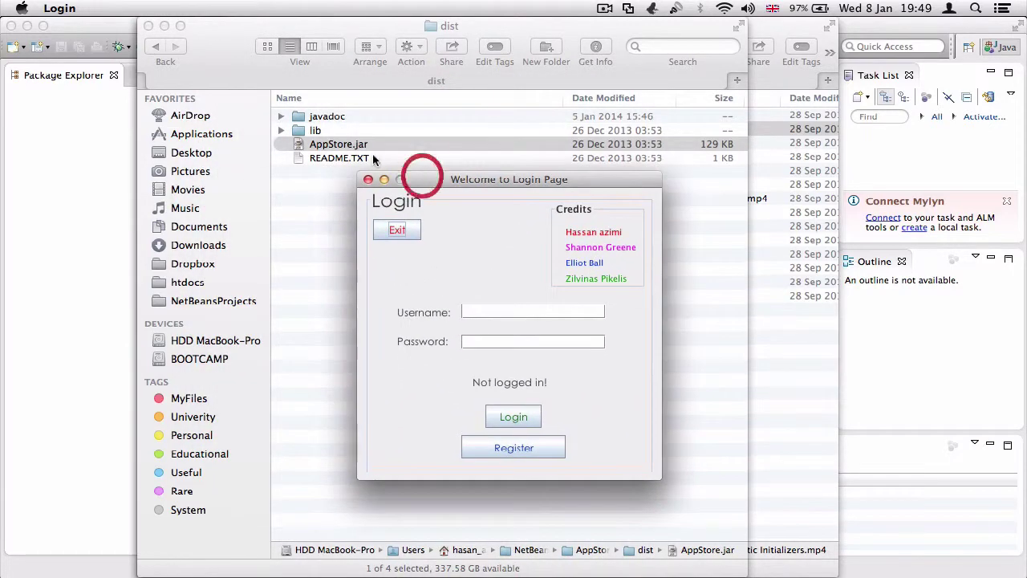
# Enter a password, try logging in twice, then close the Login window
pyautogui.click(471, 309)
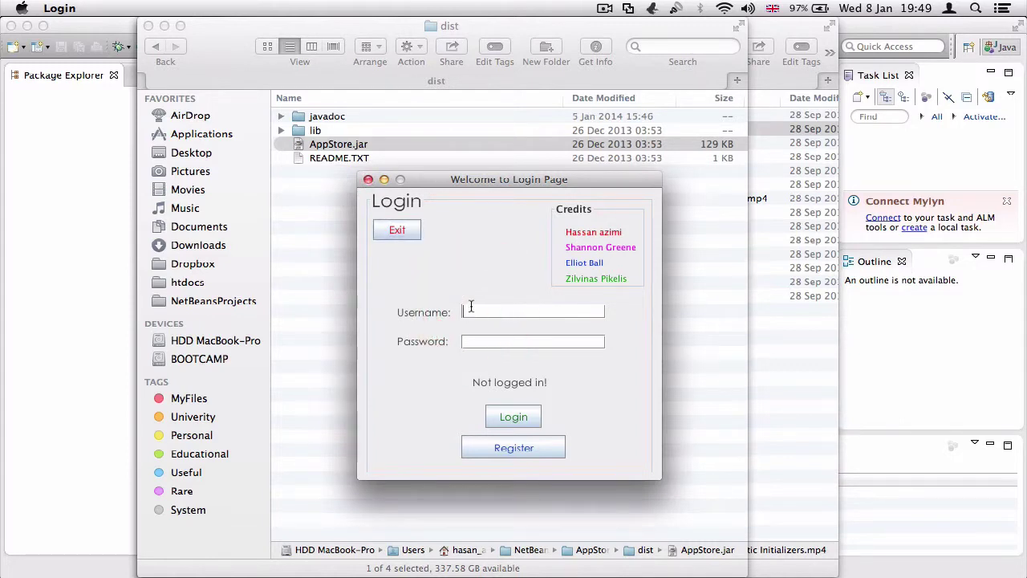
pyautogui.write('123')
pyautogui.click(527, 419)
pyautogui.click(507, 415)
pyautogui.click(368, 180)
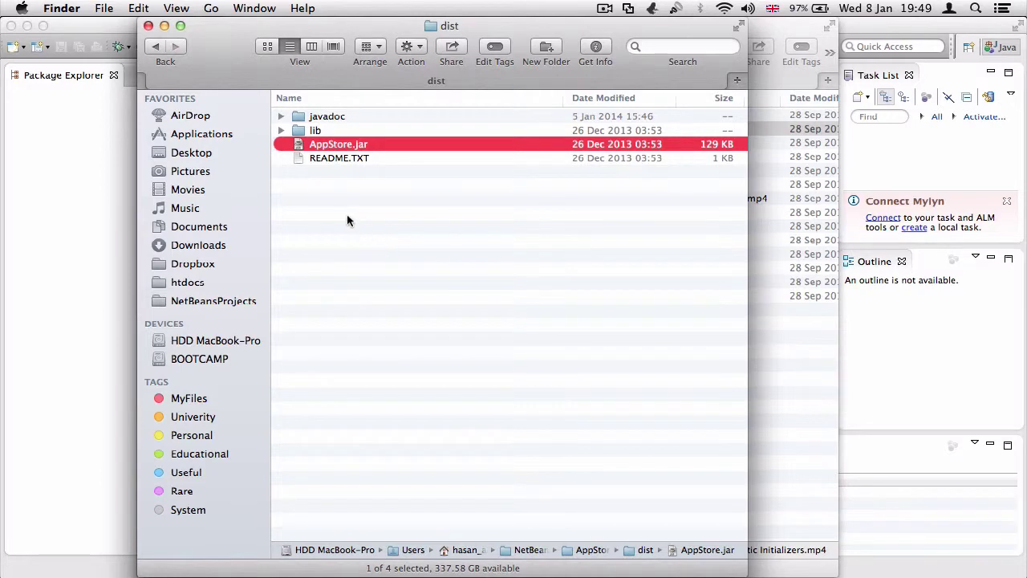
# Close the Finder window, leave working sets off, and continue to the Java build settings
pyautogui.click(149, 26)
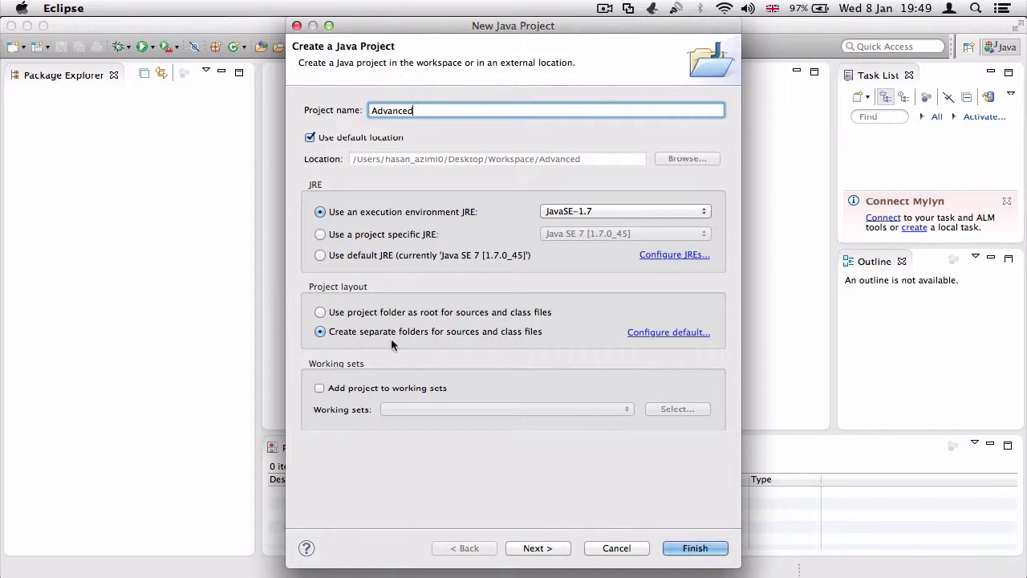
pyautogui.click(319, 389)
pyautogui.click(320, 388)
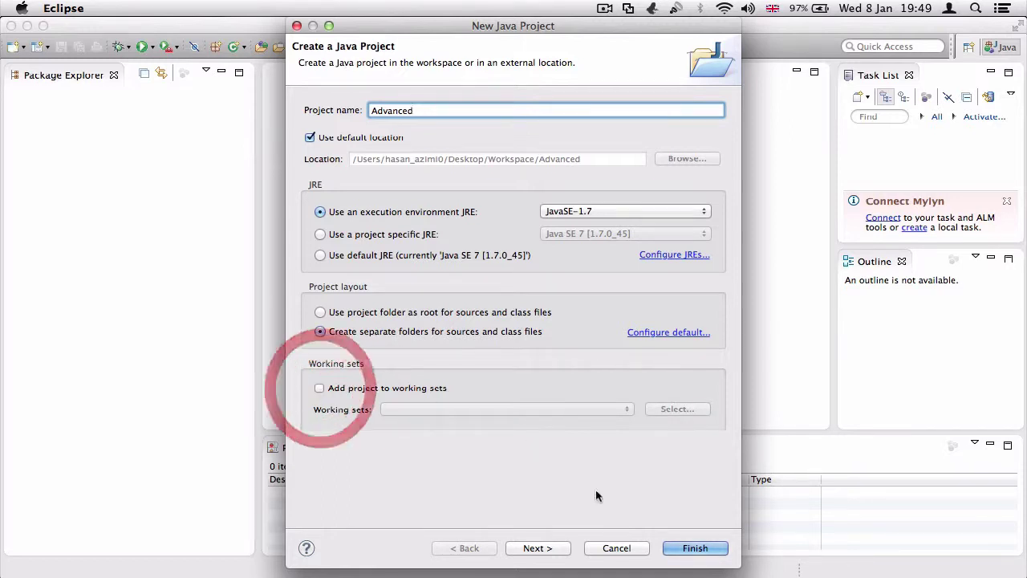
pyautogui.click(572, 550)
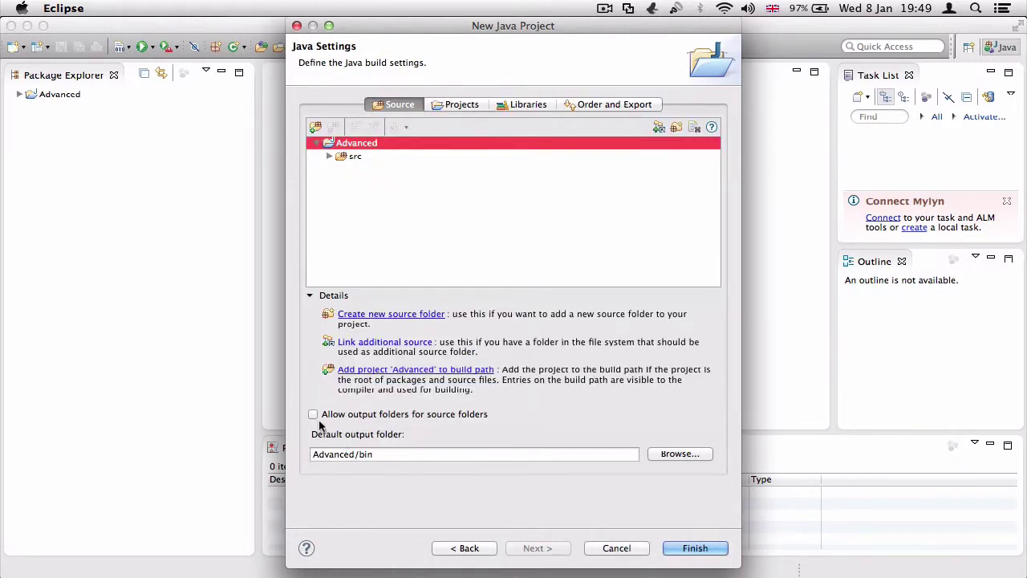
# Review the Projects, Libraries and Order and Export tabs, then finish the Advanced project
pyautogui.click(465, 107)
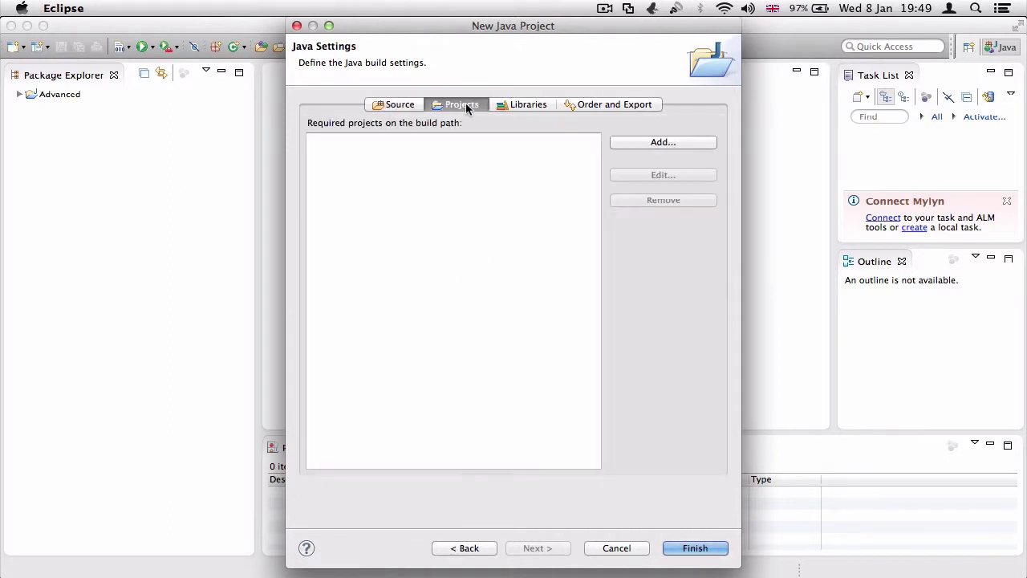
pyautogui.click(521, 105)
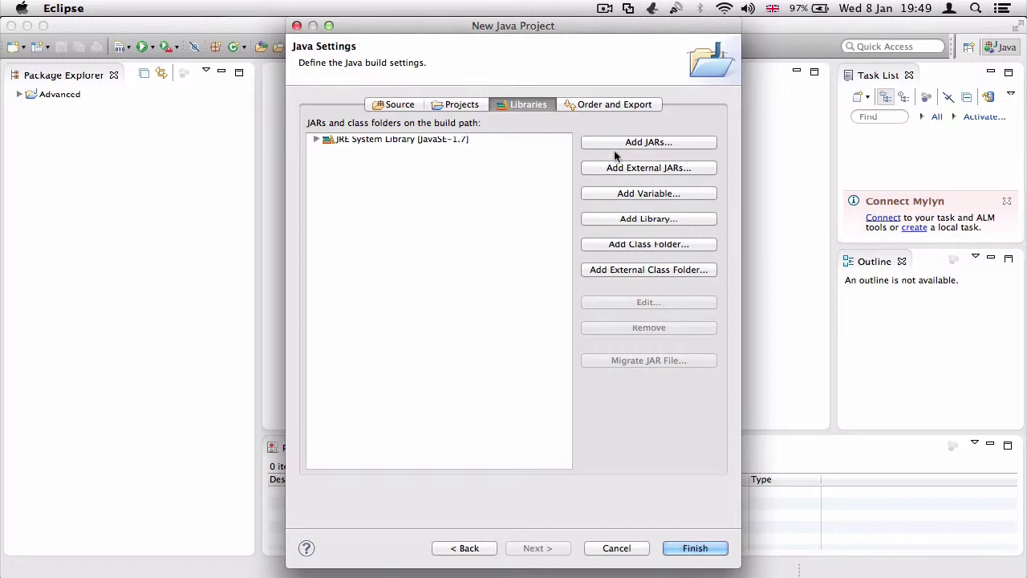
pyautogui.click(598, 107)
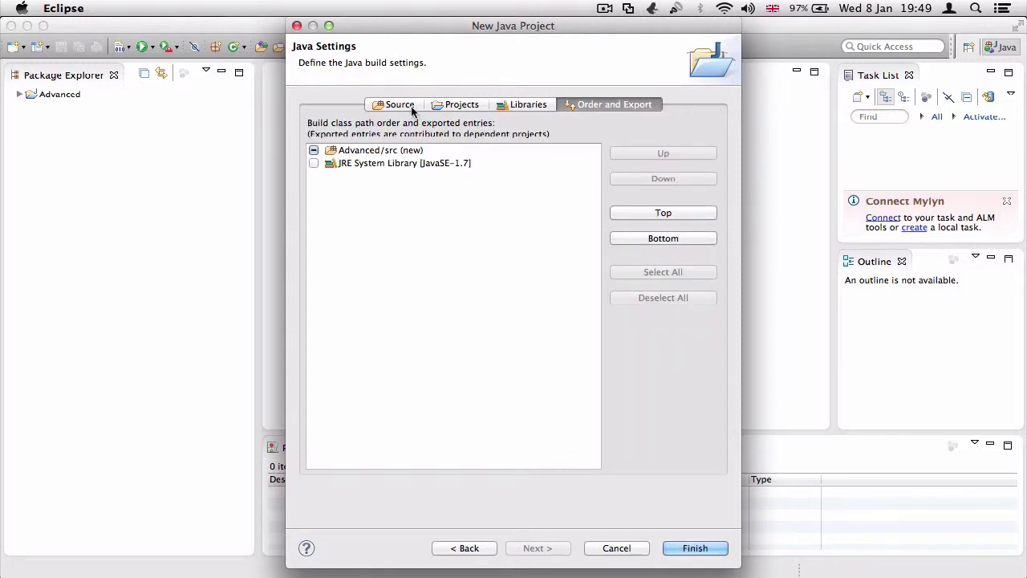
pyautogui.click(389, 105)
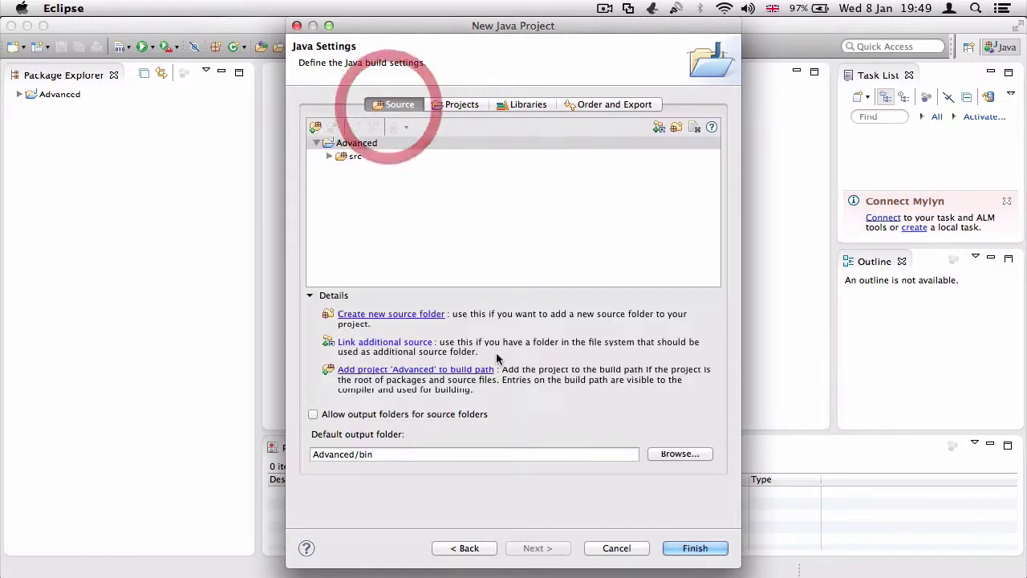
pyautogui.click(688, 548)
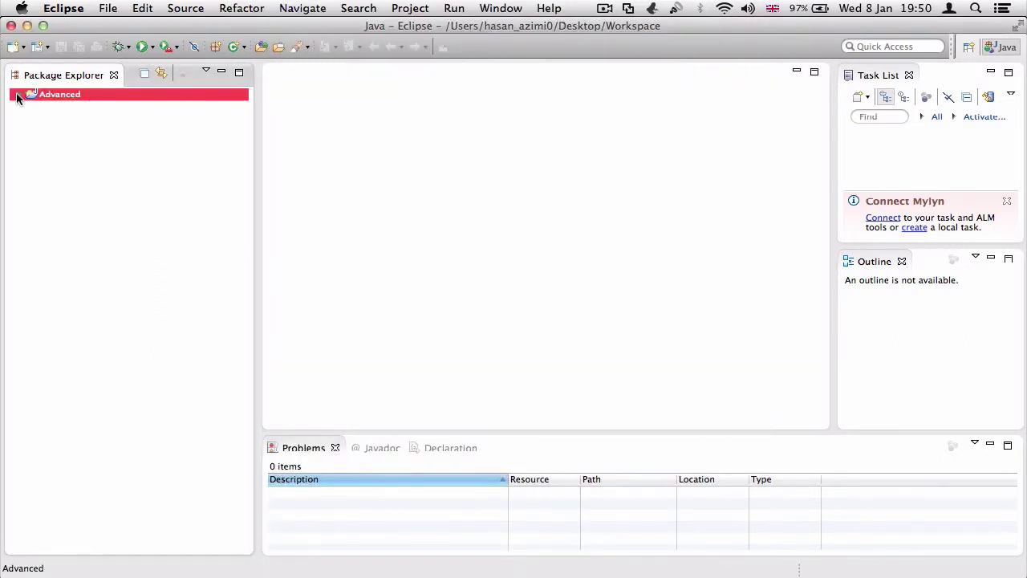
# Add the package Amir under Advanced's src folder and select it in Package Explorer
pyautogui.click(18, 94)
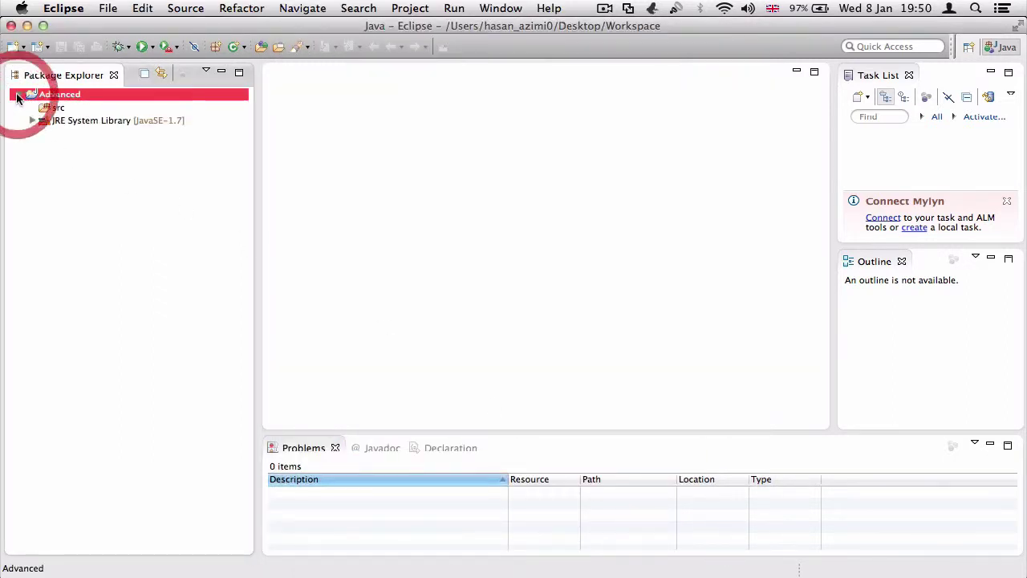
pyautogui.rightClick(57, 97)
pyautogui.moveTo(126, 101)
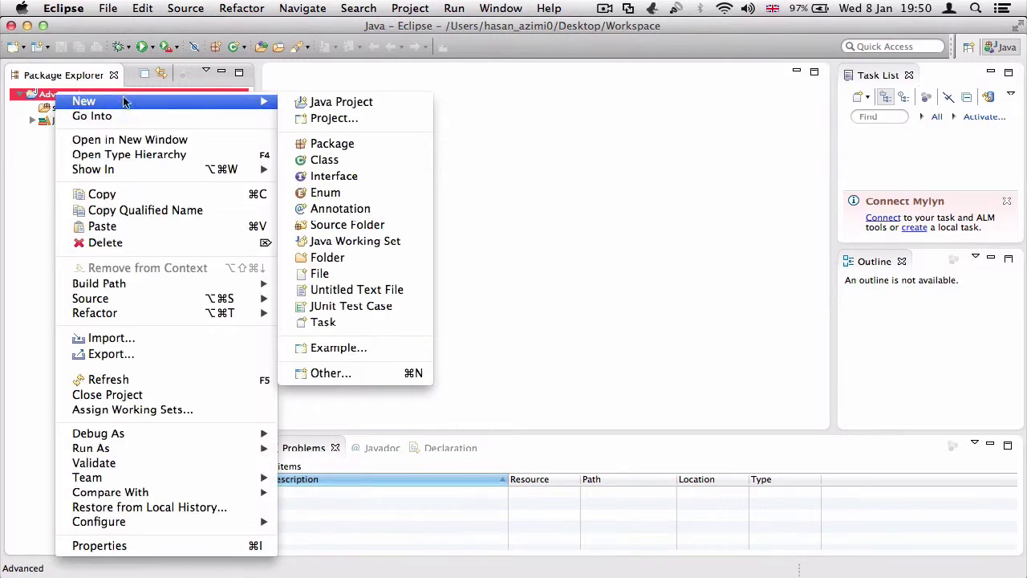
pyautogui.click(314, 148)
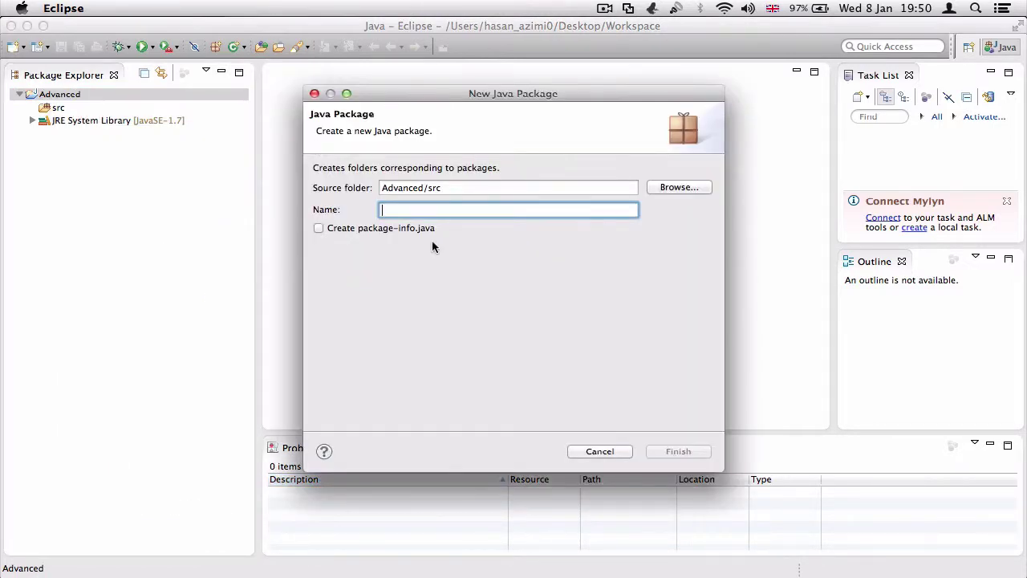
pyautogui.write('Amir')
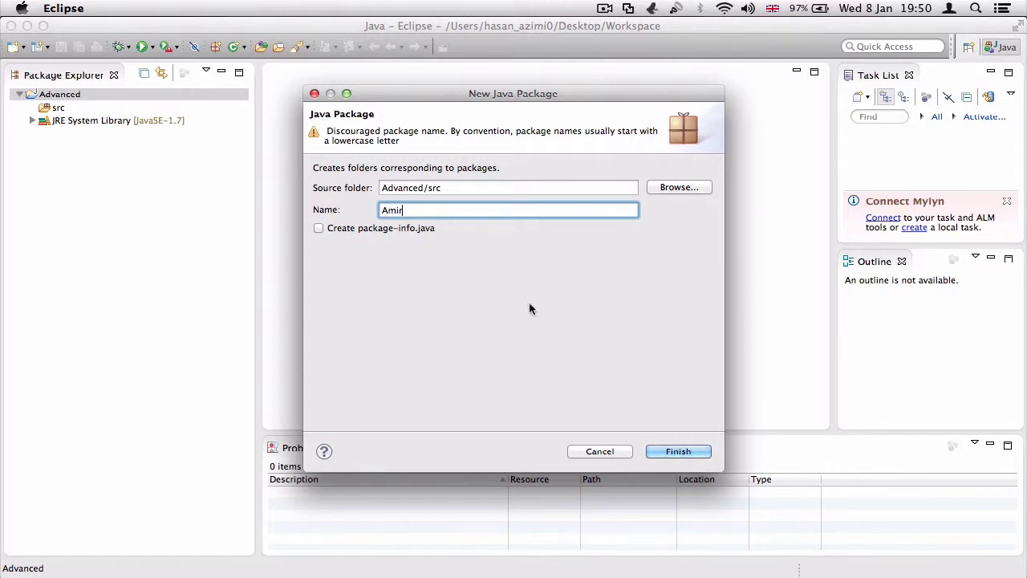
pyautogui.click(672, 453)
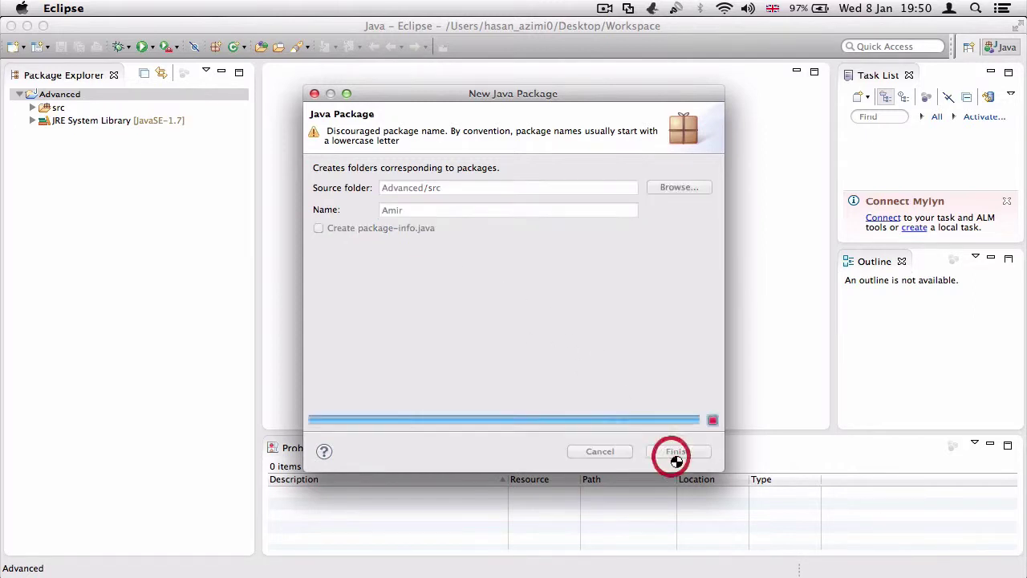
pyautogui.click(33, 108)
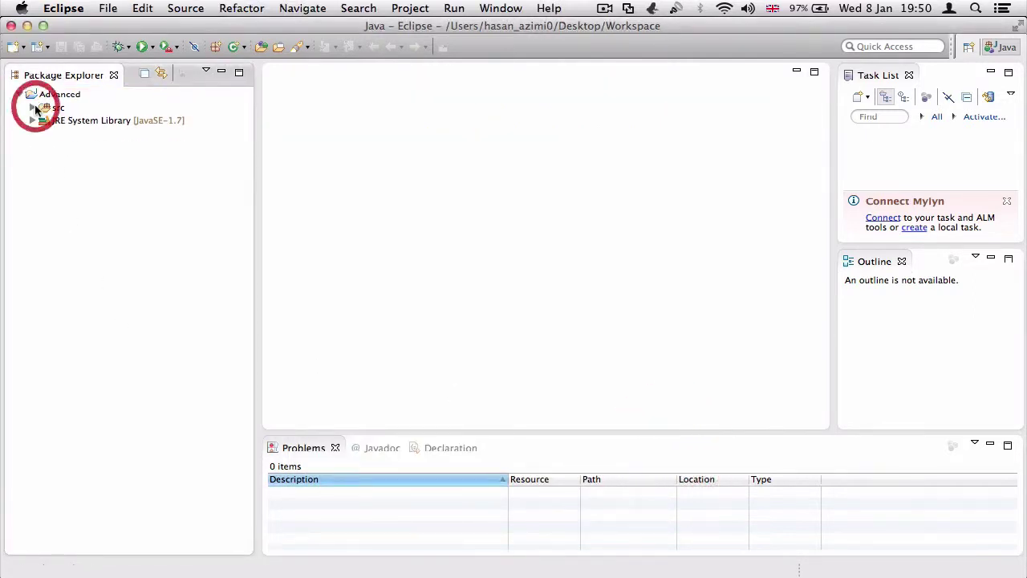
pyautogui.click(33, 108)
pyautogui.click(62, 121)
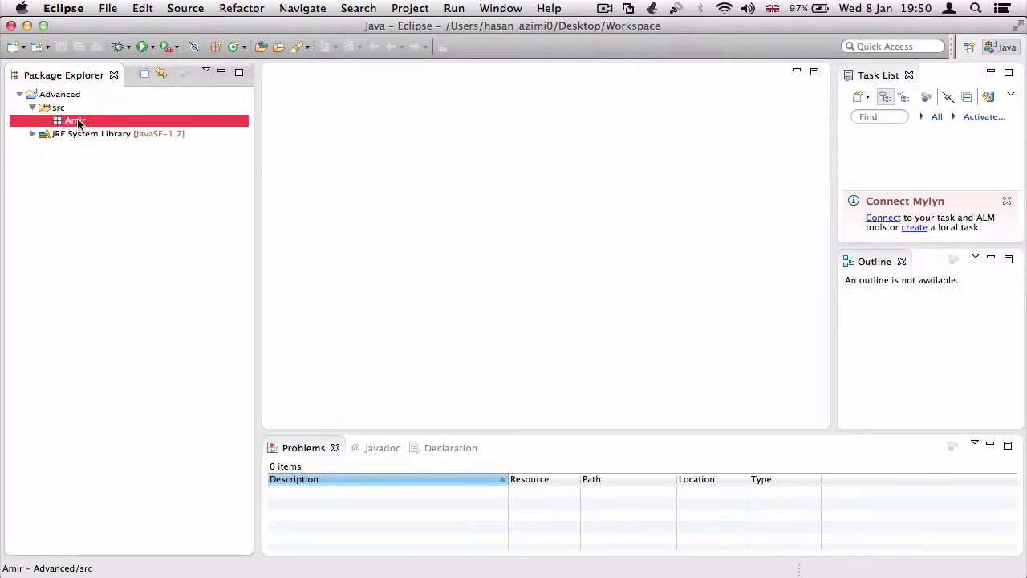
# Open the New Java Class wizard for Amir and name the class Test
pyautogui.rightClick(78, 122)
pyautogui.moveTo(131, 127)
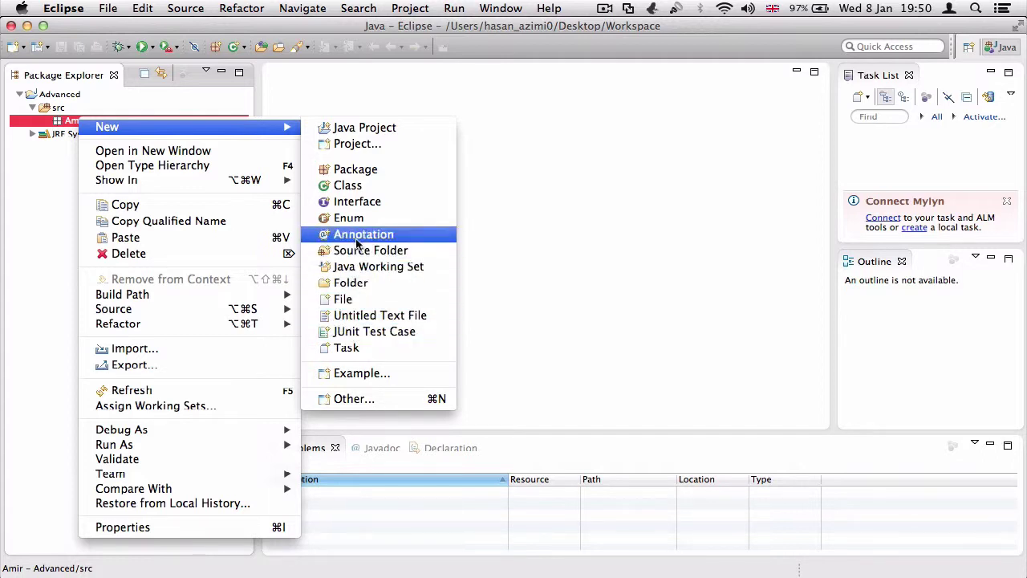
pyautogui.click(342, 185)
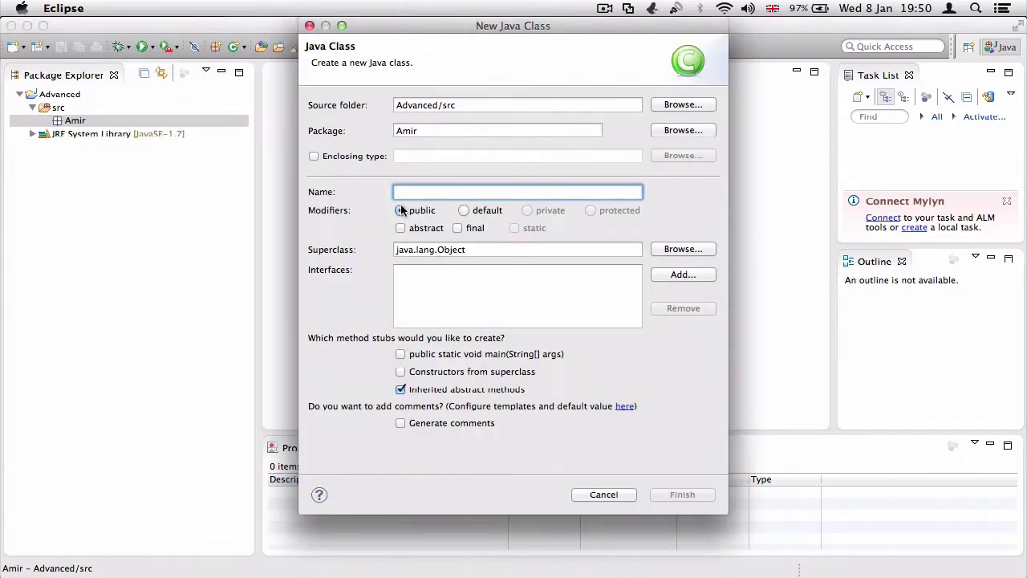
pyautogui.click(313, 156)
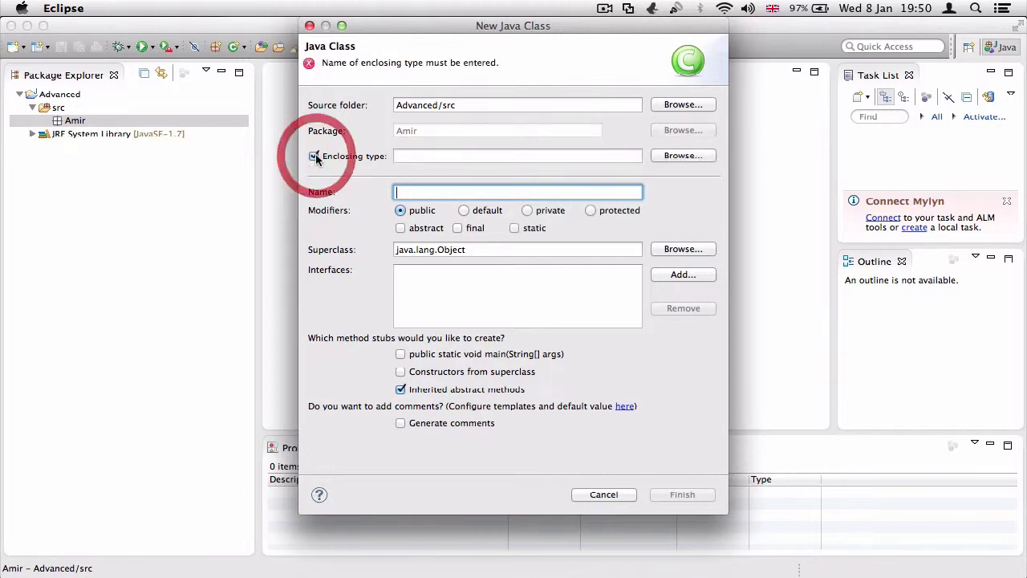
pyautogui.click(314, 157)
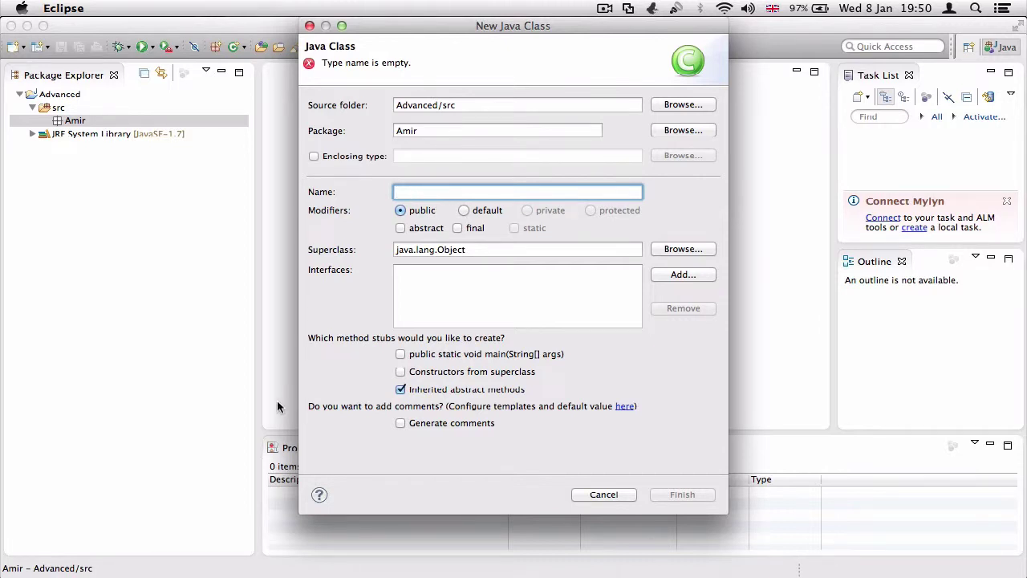
pyautogui.write('Test')
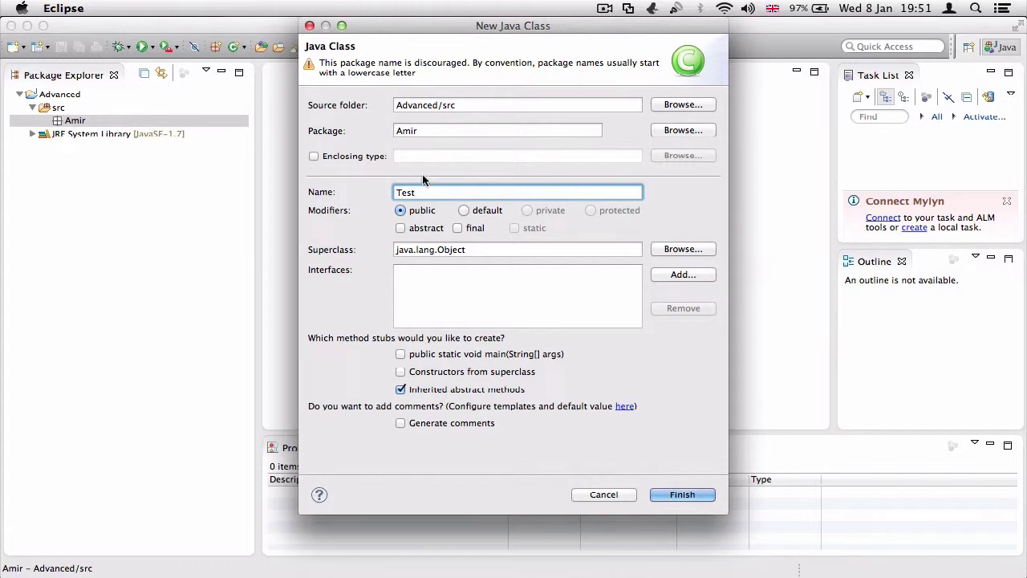
pyautogui.doubleClick(402, 192)
pyautogui.write('test')
pyautogui.click(357, 207)
pyautogui.doubleClick(417, 191)
pyautogui.write('Te')
# Try default, final and abstract modifiers, leaving the class public with neither checked
pyautogui.click(464, 210)
pyautogui.click(401, 210)
pyautogui.click(457, 228)
pyautogui.click(457, 229)
pyautogui.click(401, 228)
pyautogui.click(401, 229)
# Keep java.lang.Object as superclass, enable main, superclass constructors and comments, and finish
pyautogui.click(684, 250)
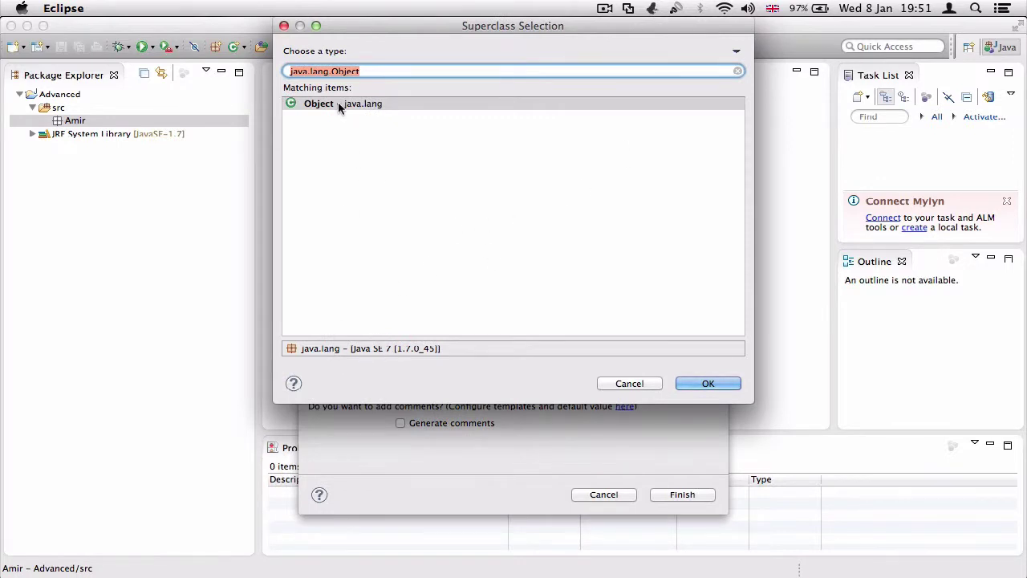
pyautogui.click(640, 385)
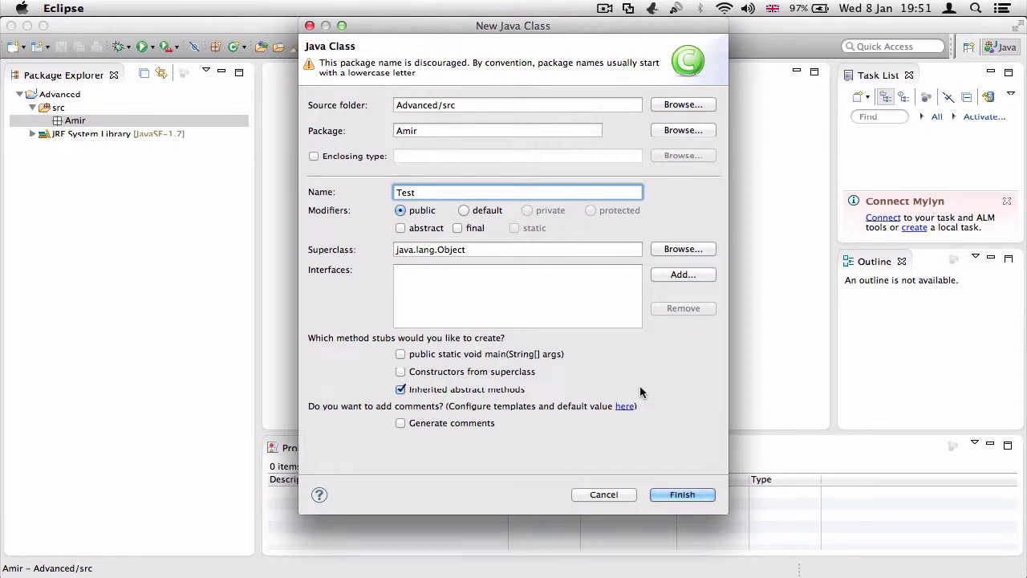
pyautogui.click(399, 355)
pyautogui.click(400, 373)
pyautogui.click(399, 425)
pyautogui.click(668, 494)
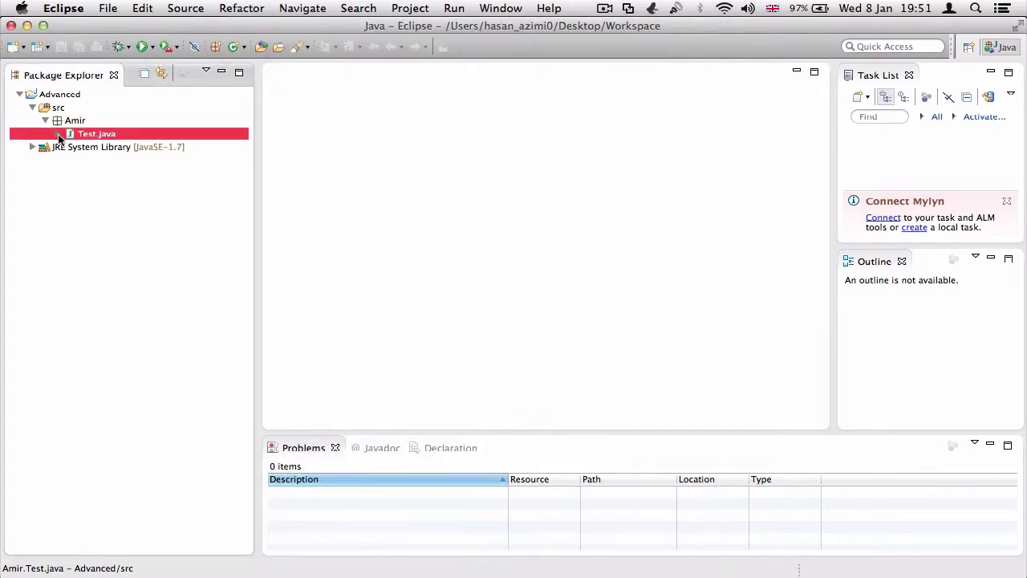
# Expand Test.java in the Package Explorer and jump to its Test() constructor in the editor
pyautogui.click(60, 134)
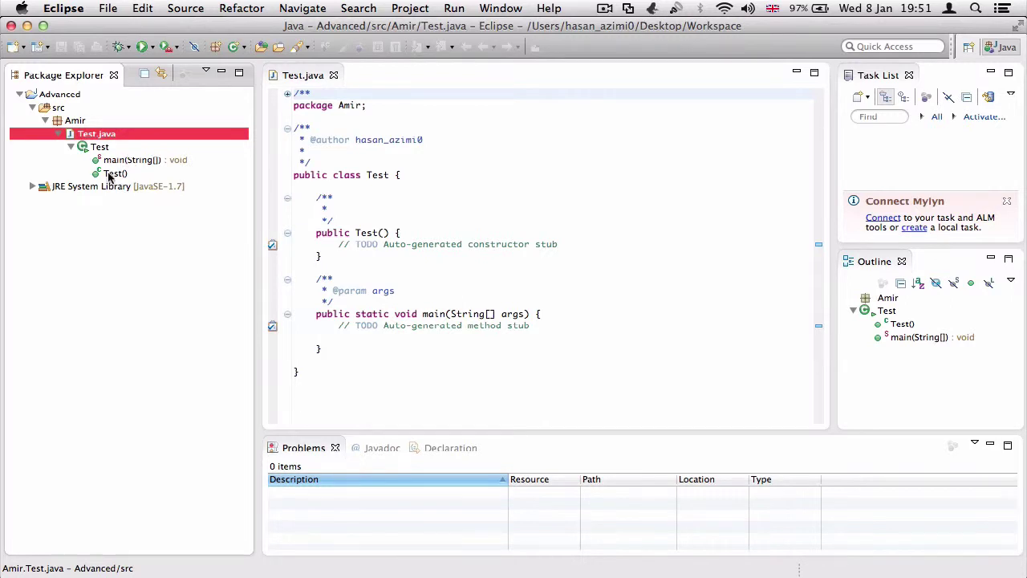
pyautogui.click(112, 174)
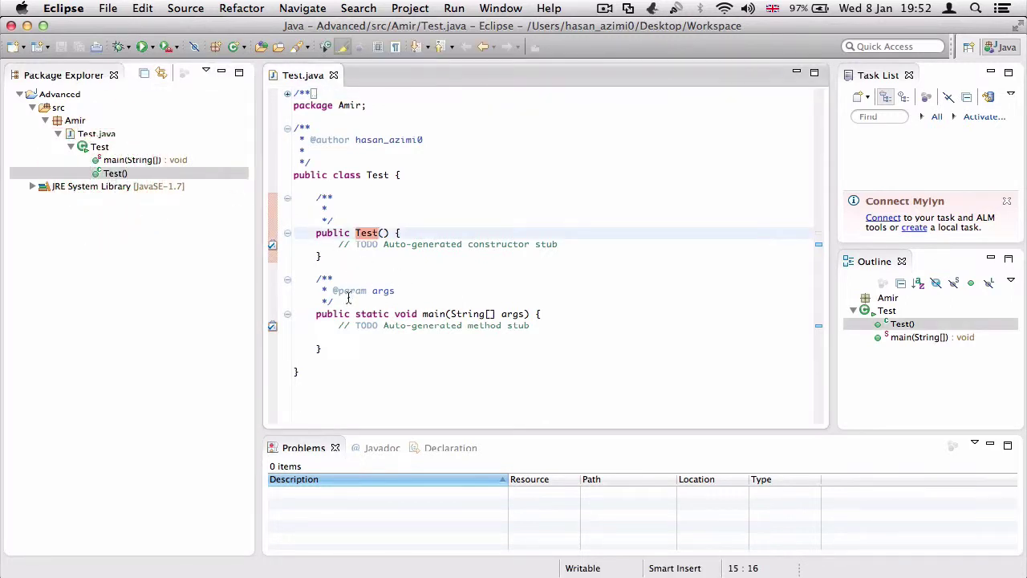
# Delete the Javadoc comments above main, the Test constructor and the class
pyautogui.moveTo(348, 298); pyautogui.dragTo(272, 278)
pyautogui.press('BackSpace')
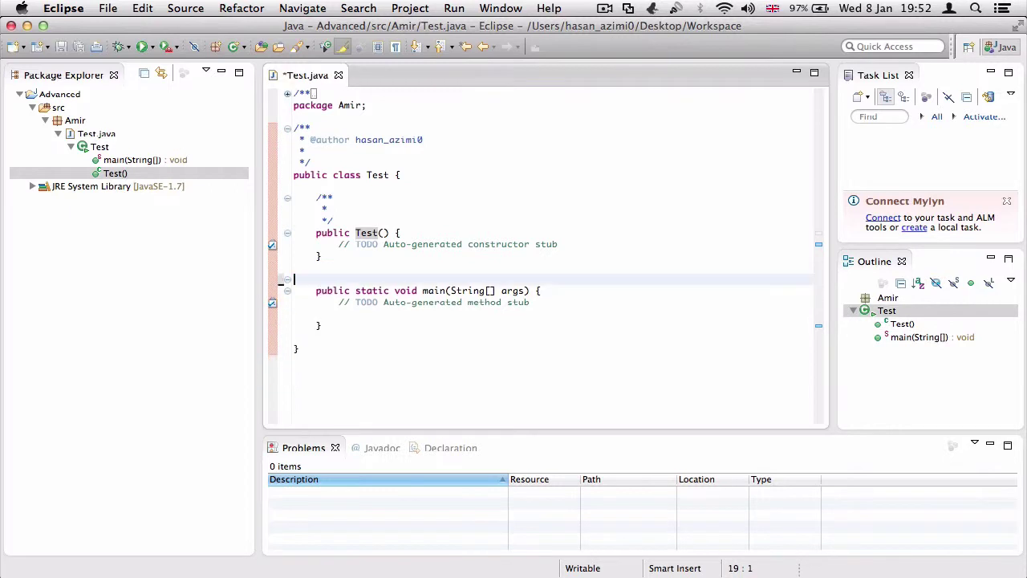
pyautogui.press('BackSpace')
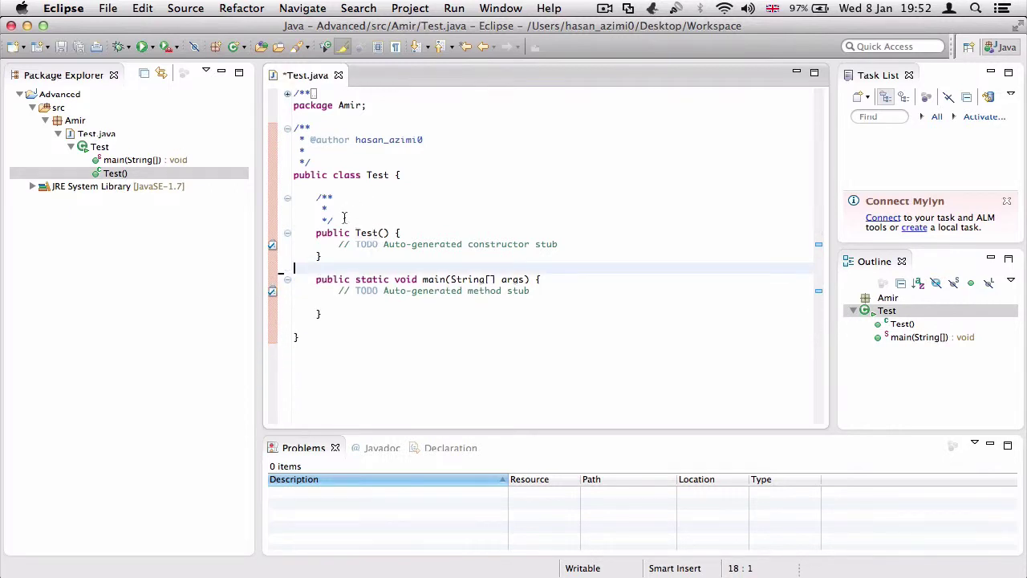
pyautogui.moveTo(344, 217); pyautogui.dragTo(289, 197)
pyautogui.press('BackSpace')
pyautogui.press('BackSpace')
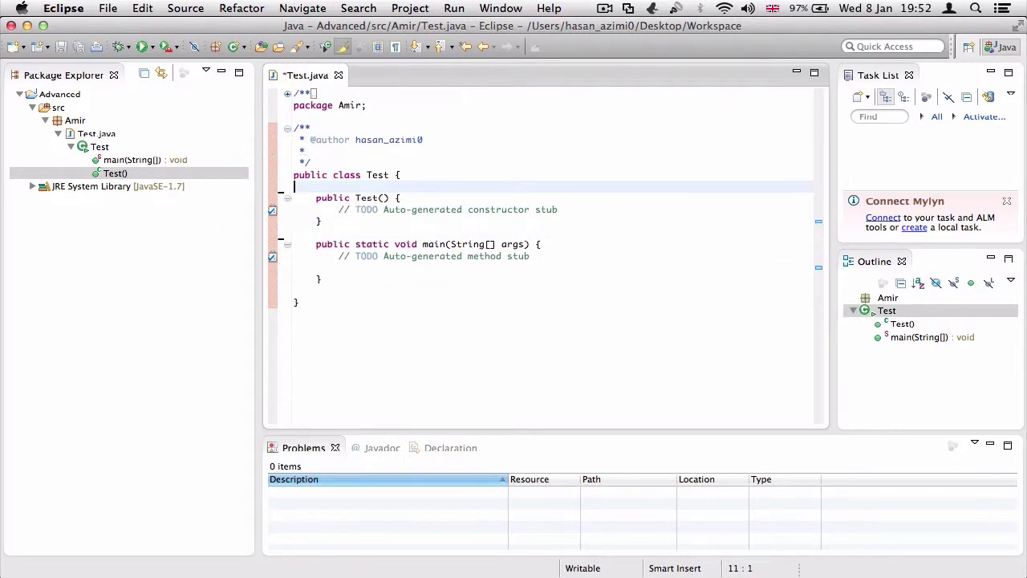
pyautogui.moveTo(319, 166); pyautogui.dragTo(291, 128)
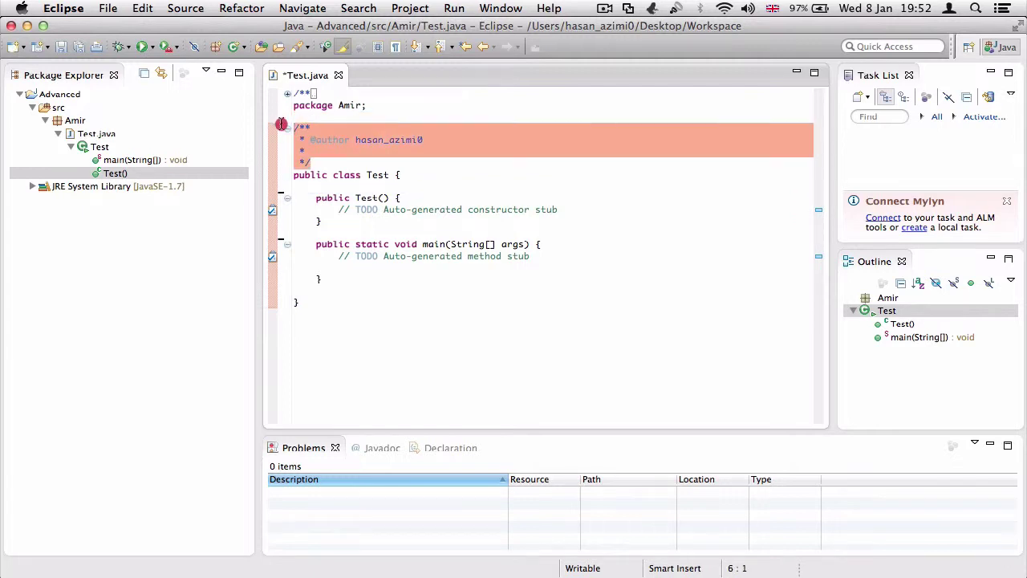
pyautogui.press('BackSpace')
pyautogui.press('BackSpace')
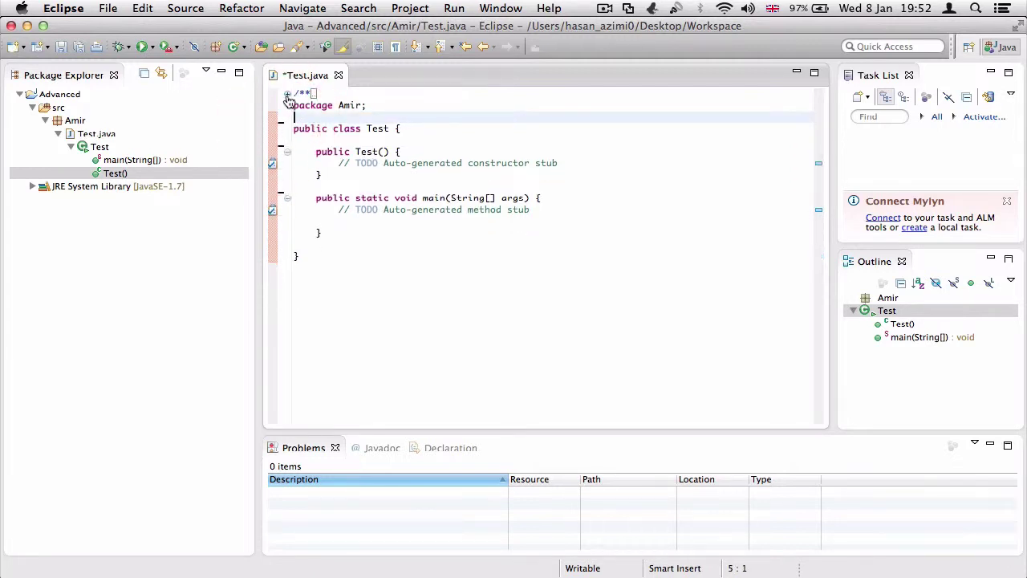
# Remove the header comment at the top of Test.java and its empty first line
pyautogui.click(286, 93)
pyautogui.moveTo(313, 117); pyautogui.dragTo(277, 90)
pyautogui.press('BackSpace')
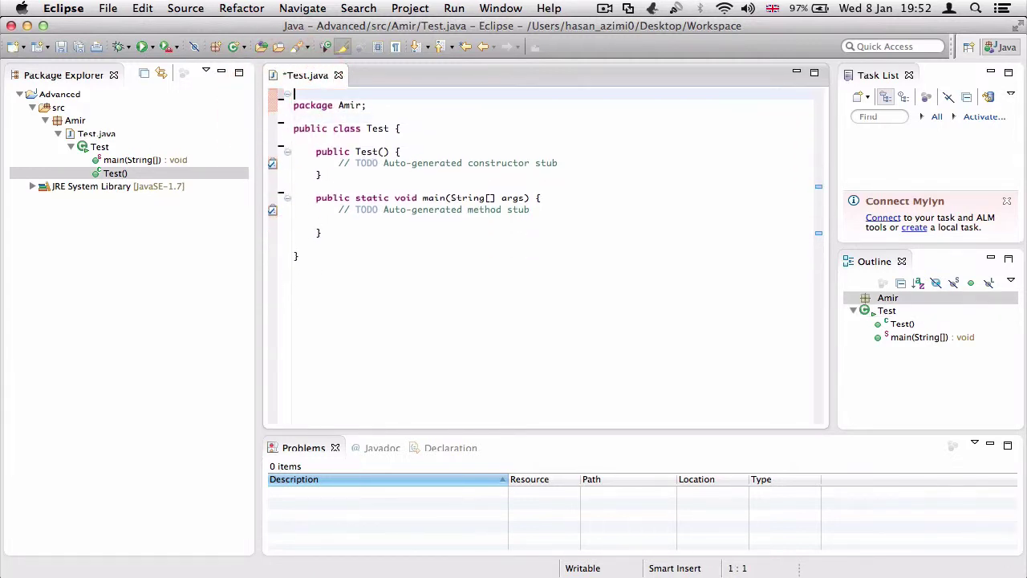
pyautogui.press('Delete')
# Review the cleaned code by checking the file end, the constructor and main
pyautogui.click(452, 293)
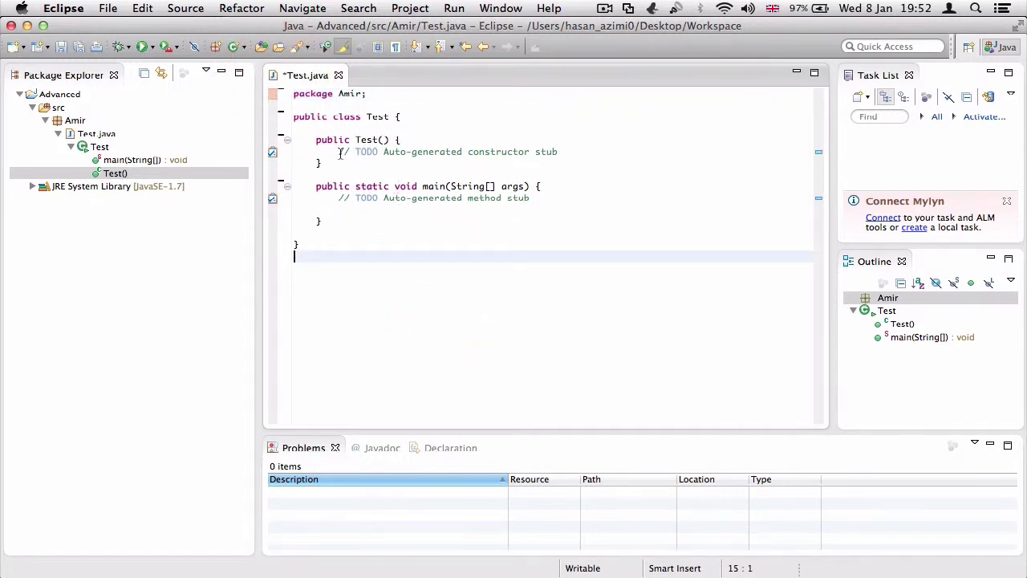
pyautogui.moveTo(341, 152); pyautogui.dragTo(315, 139)
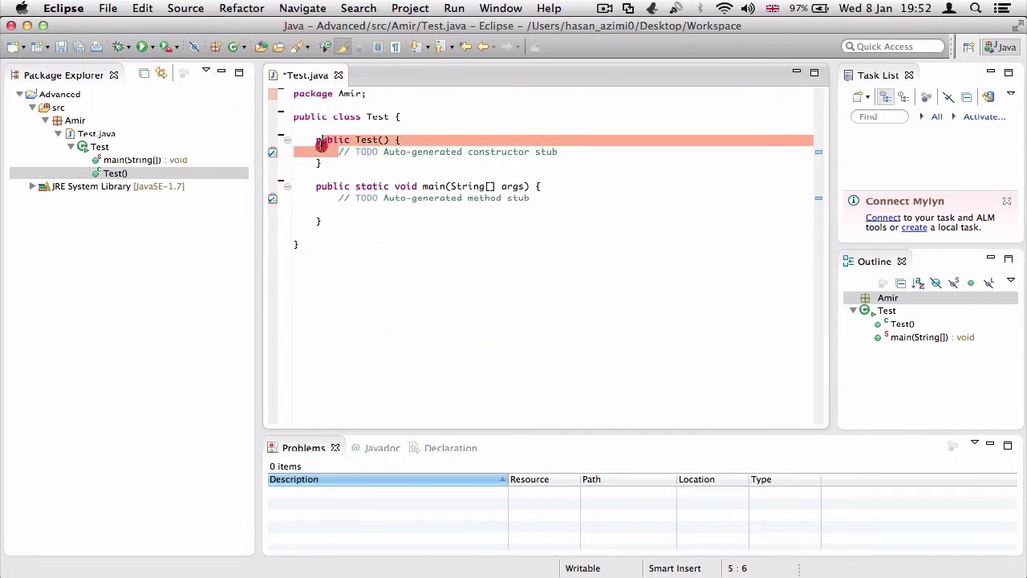
pyautogui.click(384, 197)
pyautogui.click(115, 159)
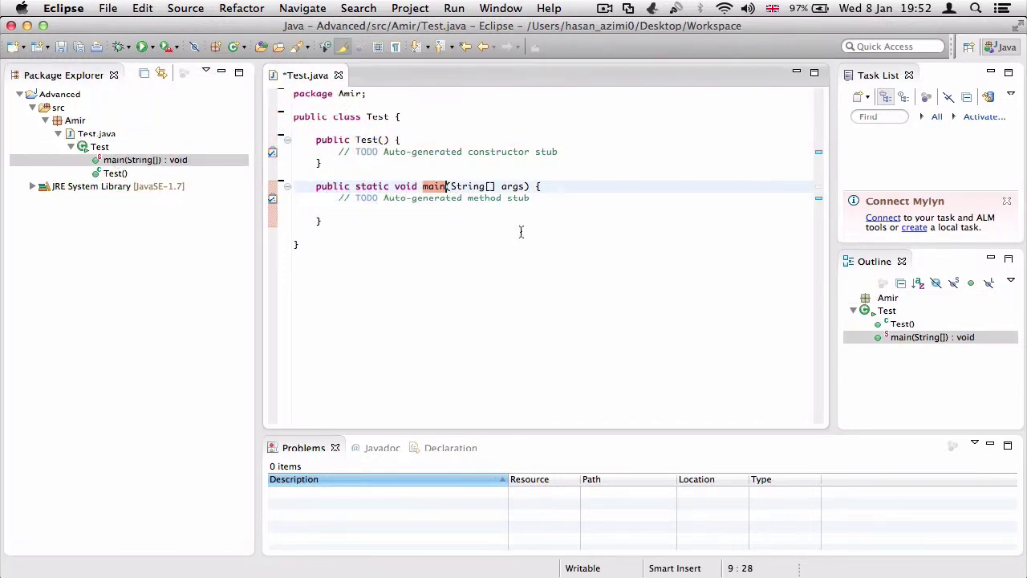
pyautogui.click(544, 197)
# Open Eclipse Preferences and show the Java > Editor page
pyautogui.click(49, 9)
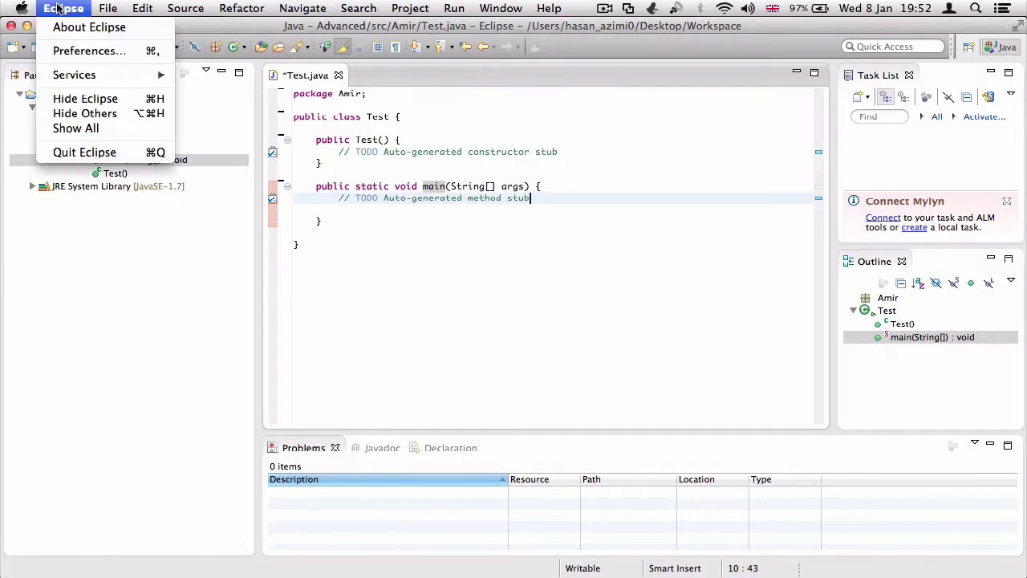
pyautogui.click(81, 48)
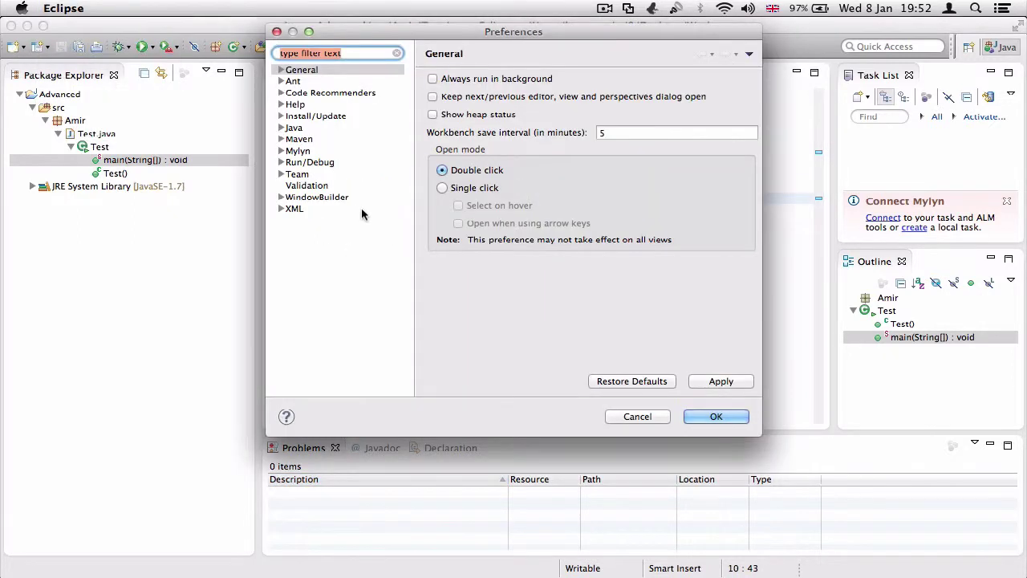
pyautogui.click(282, 128)
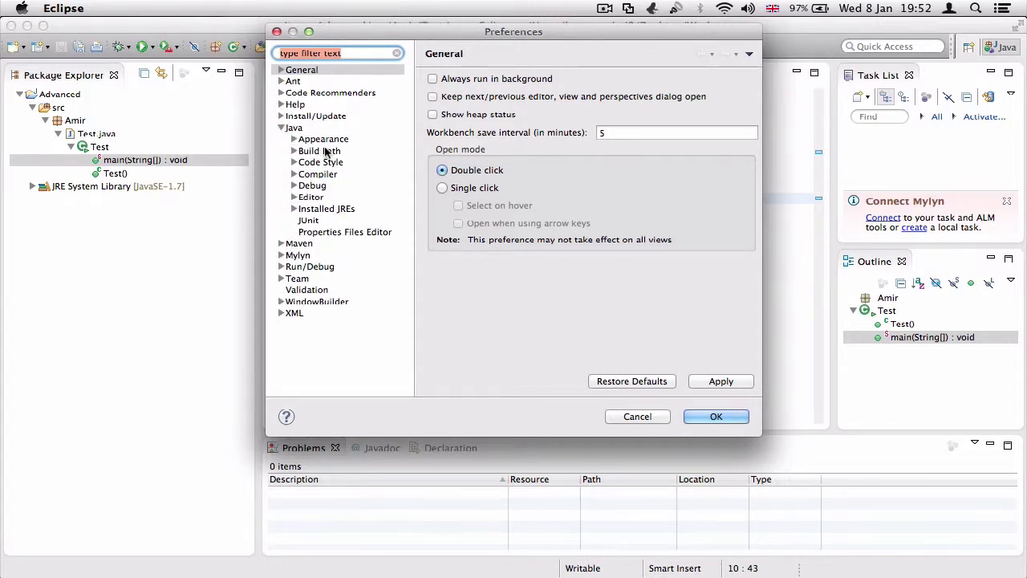
pyautogui.click(313, 199)
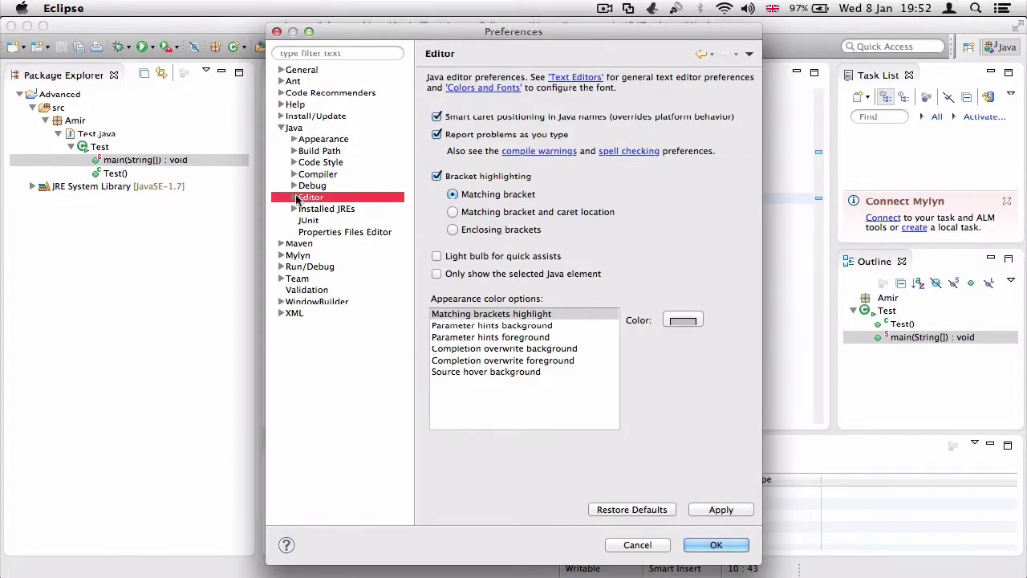
# Browse the Java Editor's Content Assist, Templates and Typing pages, then return to General
pyautogui.click(294, 197)
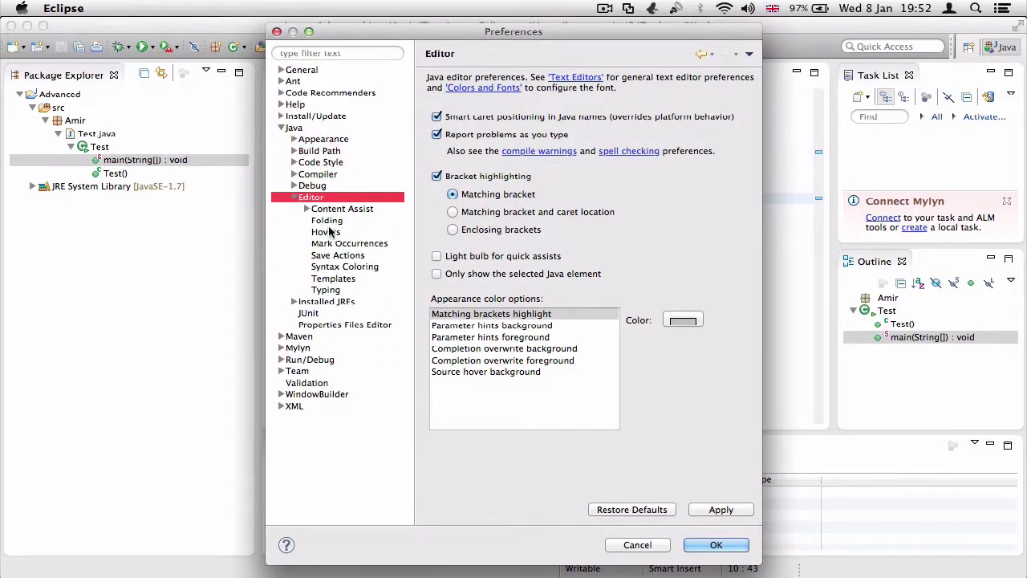
pyautogui.click(306, 209)
pyautogui.click(306, 208)
pyautogui.click(337, 280)
pyautogui.click(327, 291)
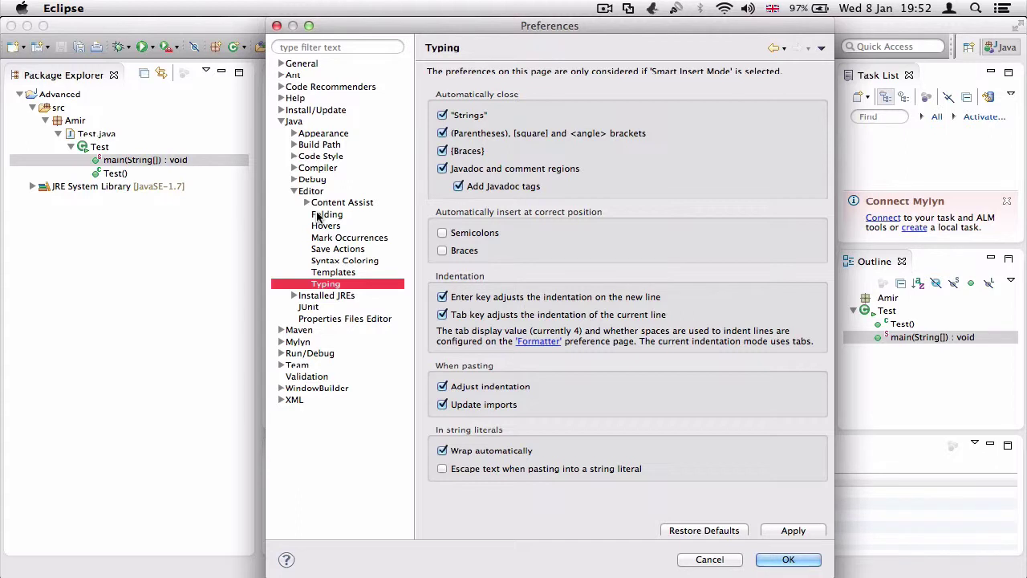
pyautogui.click(294, 64)
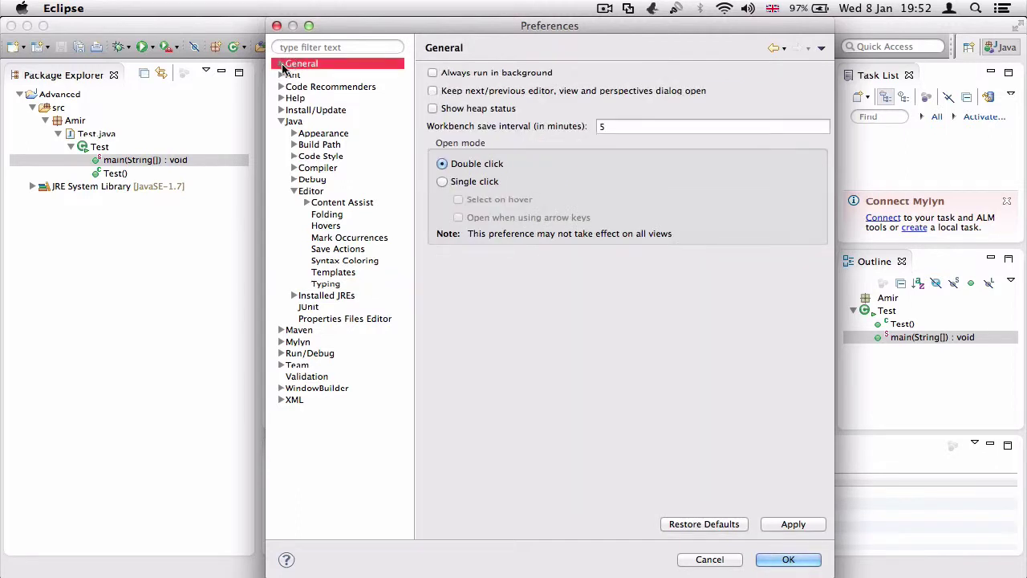
# Navigate to the General > Appearance > Colors and Fonts preferences
pyautogui.click(281, 64)
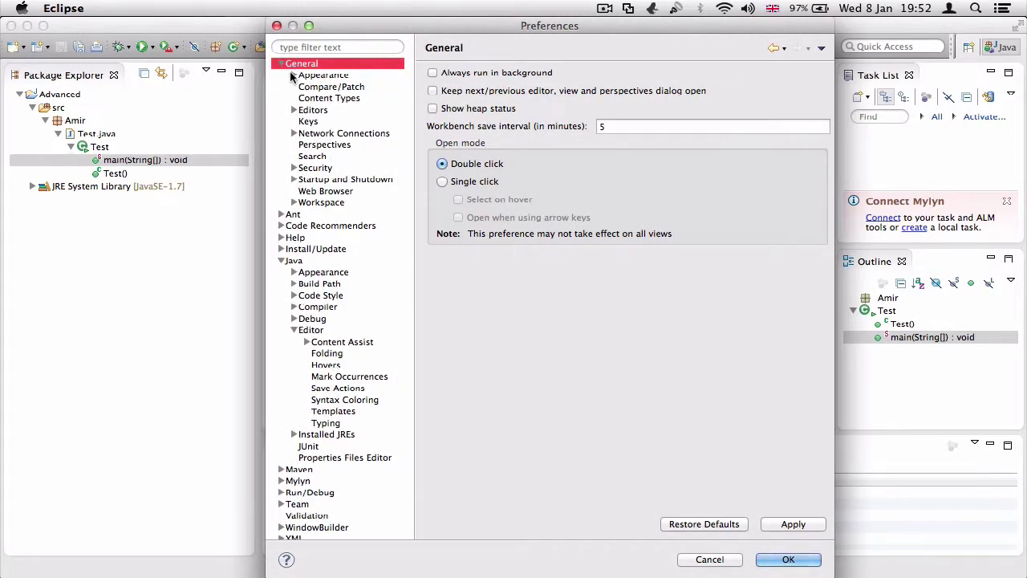
pyautogui.click(293, 75)
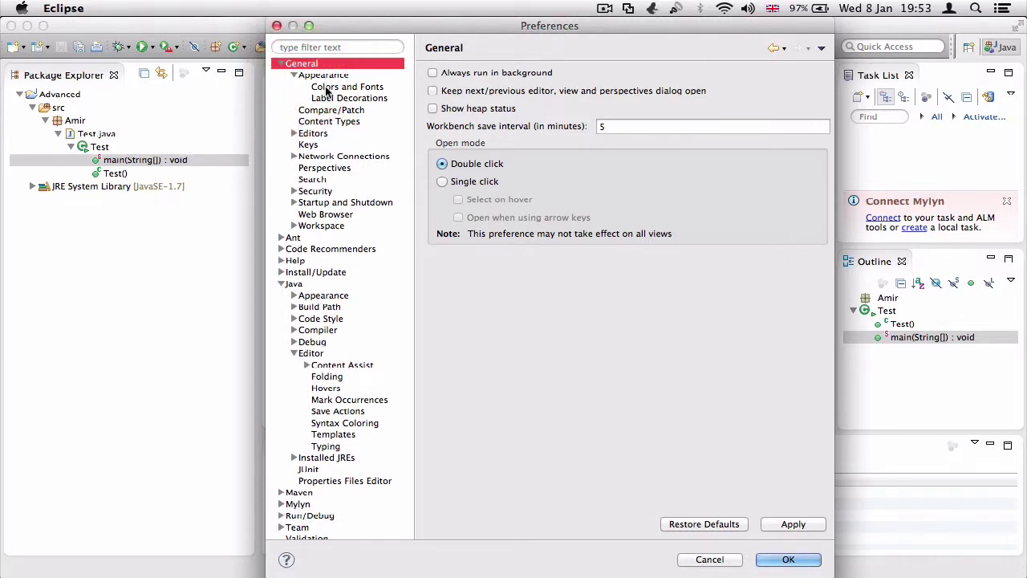
pyautogui.click(329, 89)
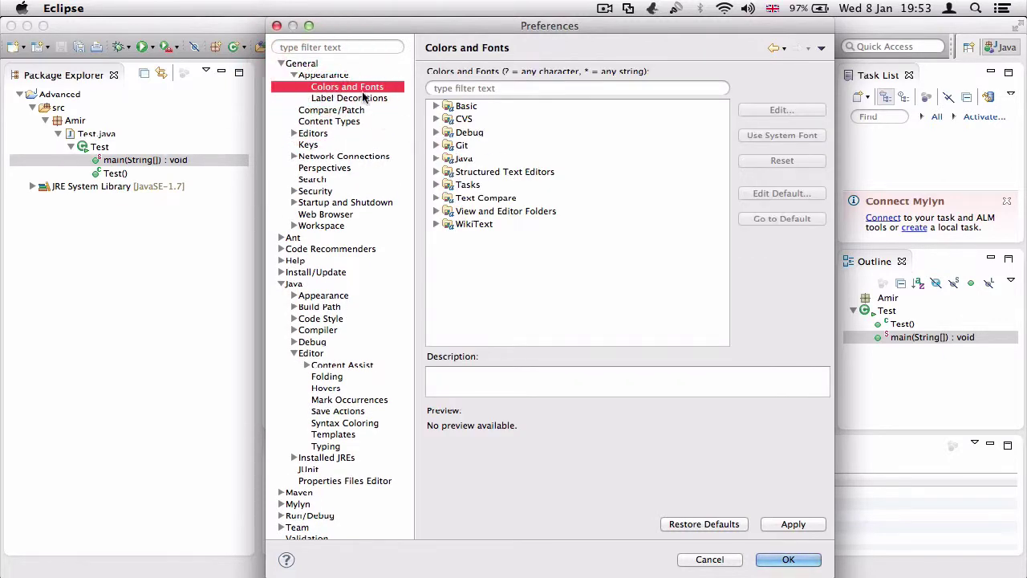
pyautogui.click(361, 98)
pyautogui.click(365, 87)
# Set the Java Editor Text Font to Monaco at size 18
pyautogui.click(460, 160)
pyautogui.click(436, 160)
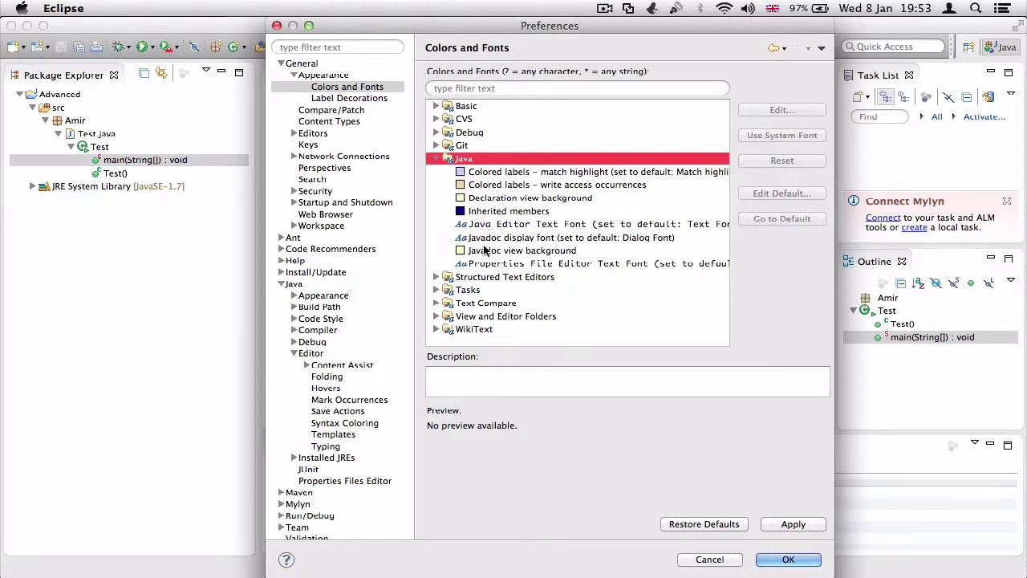
pyautogui.click(492, 226)
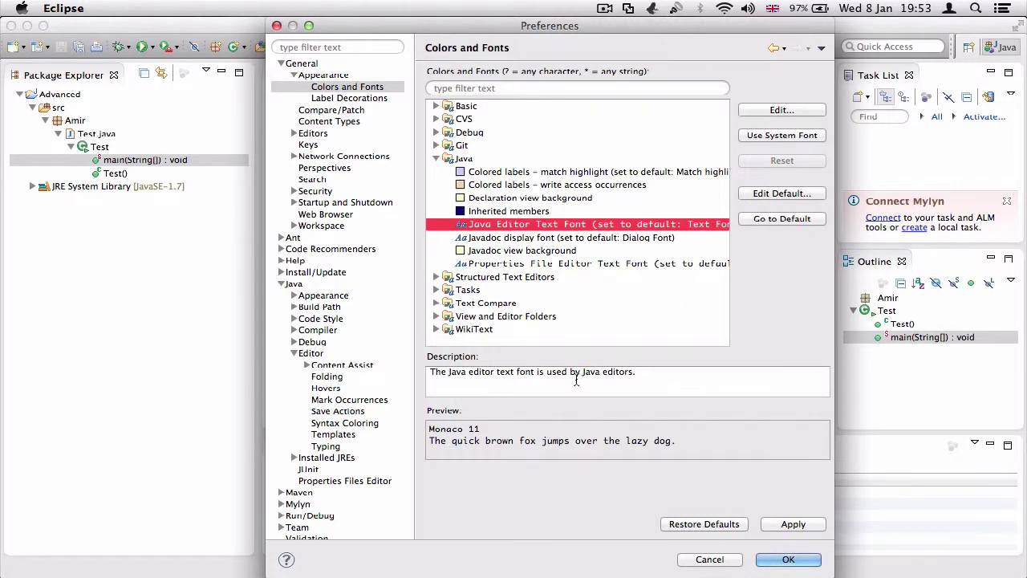
pyautogui.doubleClick(546, 218)
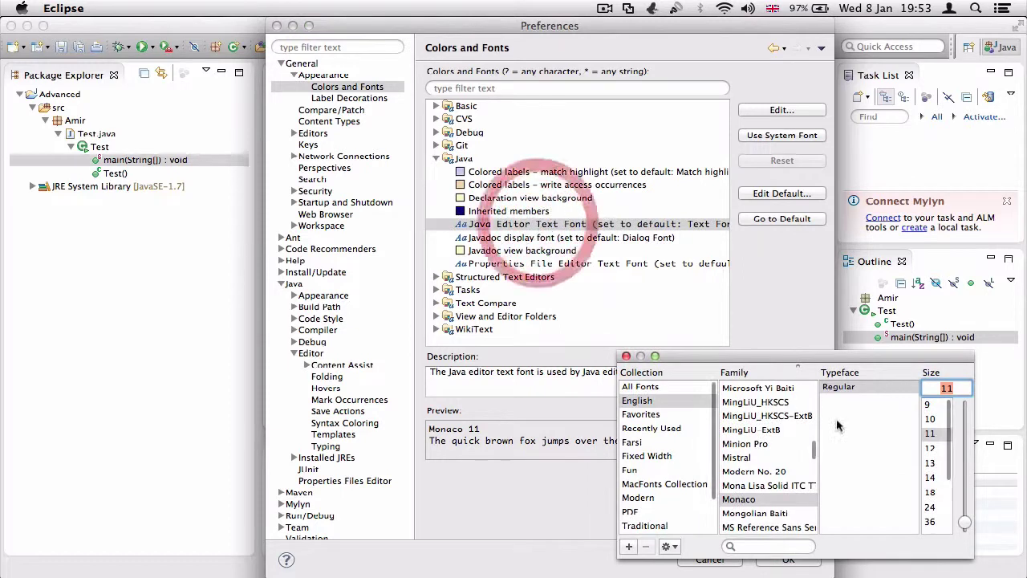
pyautogui.click(931, 493)
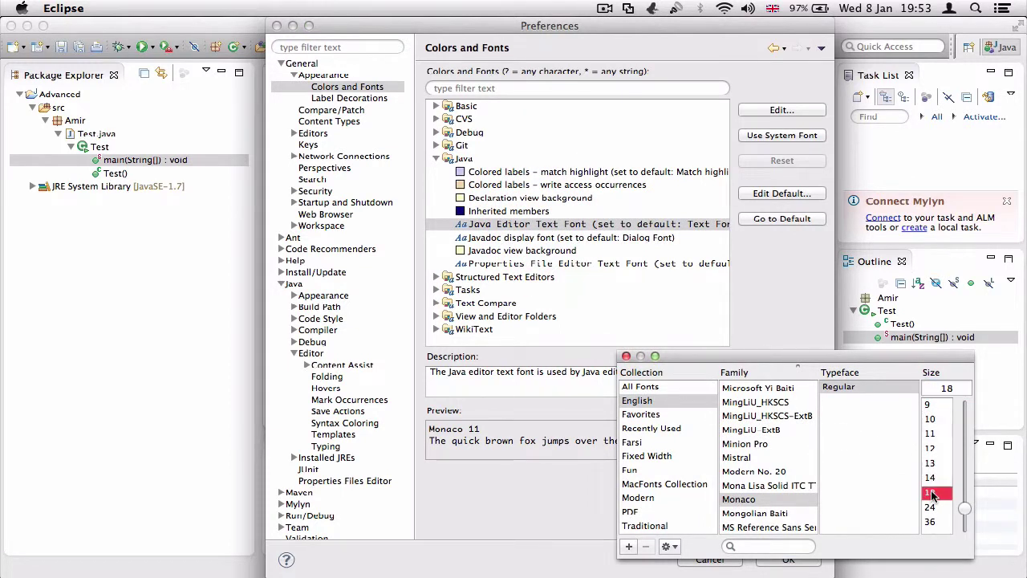
pyautogui.click(626, 356)
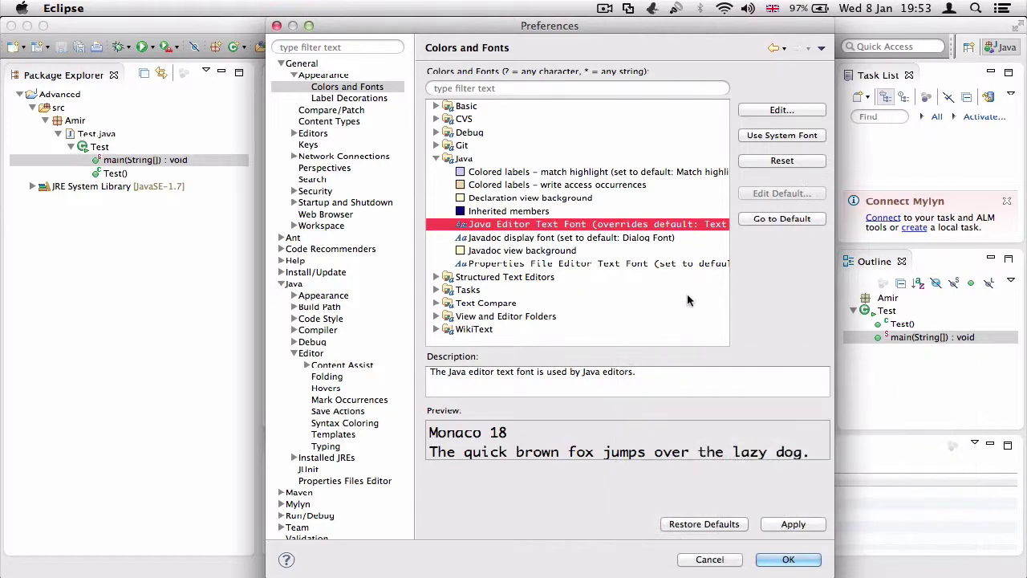
# Apply the Monaco 18 editor font and confirm it in the font chooser
pyautogui.click(793, 524)
pyautogui.moveTo(610, 31); pyautogui.dragTo(597, 329)
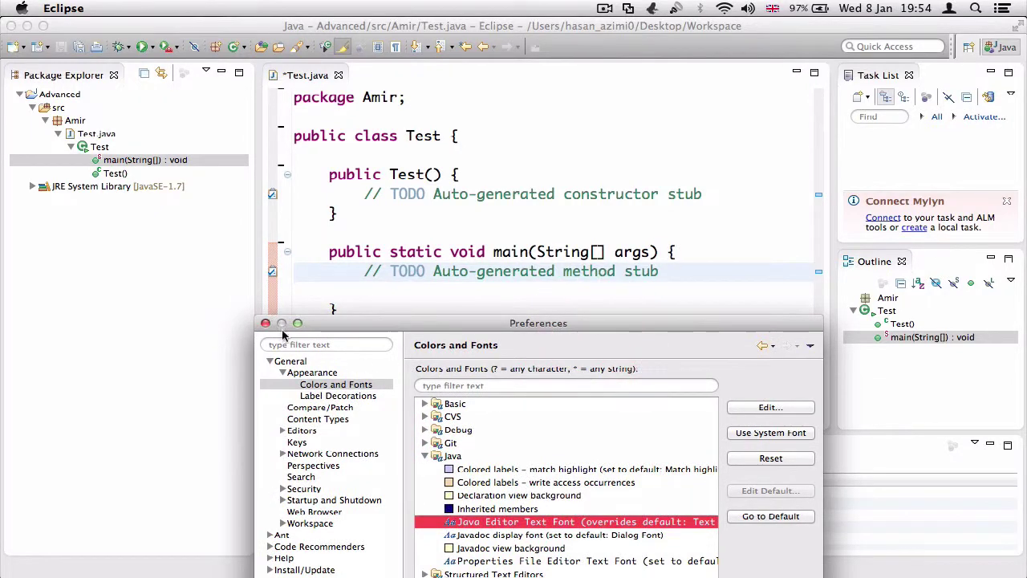
pyautogui.doubleClick(636, 523)
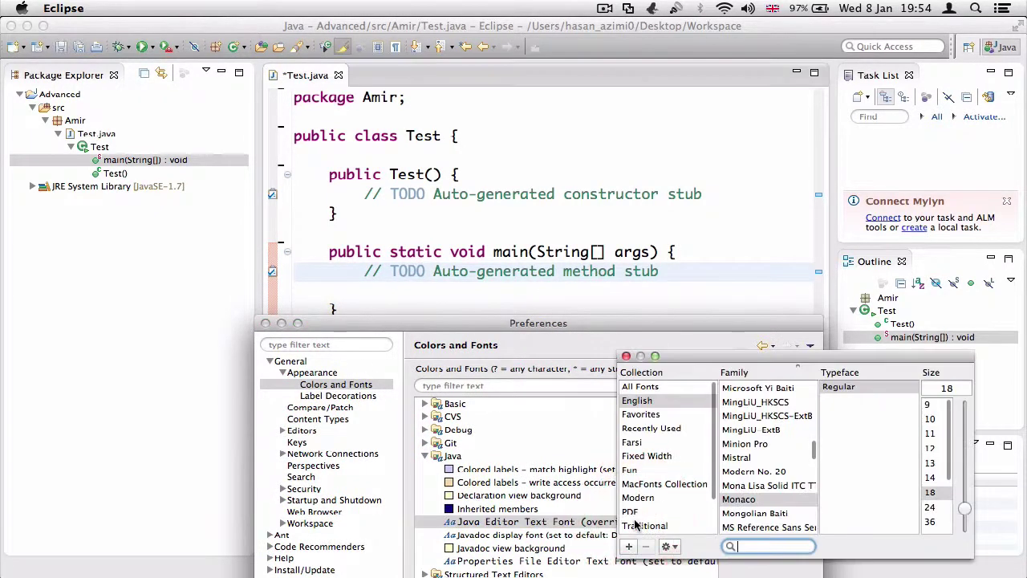
pyautogui.click(626, 357)
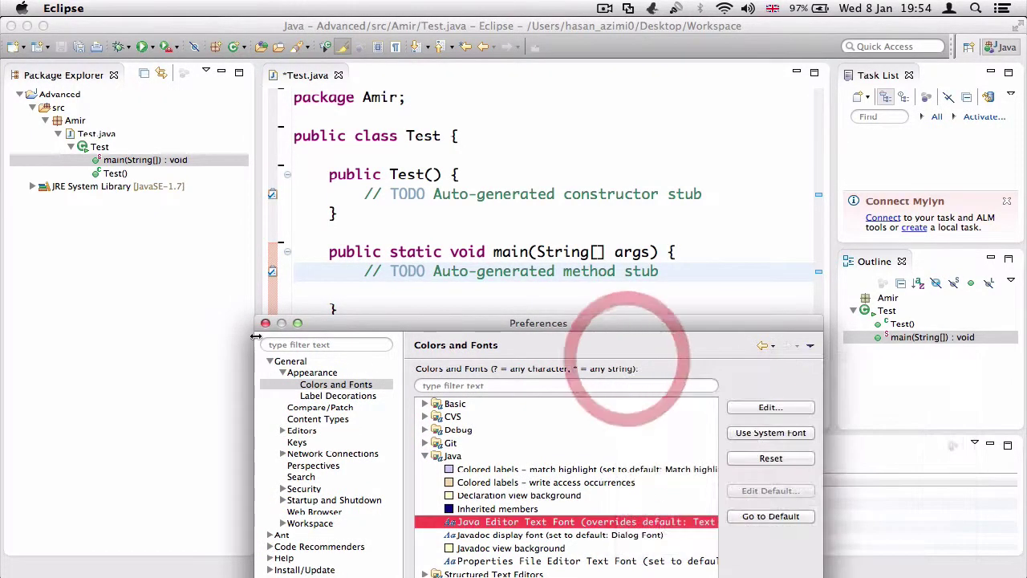
# Close Preferences and narrow the Package Explorer to widen the code editor
pyautogui.press('Return')
pyautogui.moveTo(258, 301); pyautogui.dragTo(174, 294)
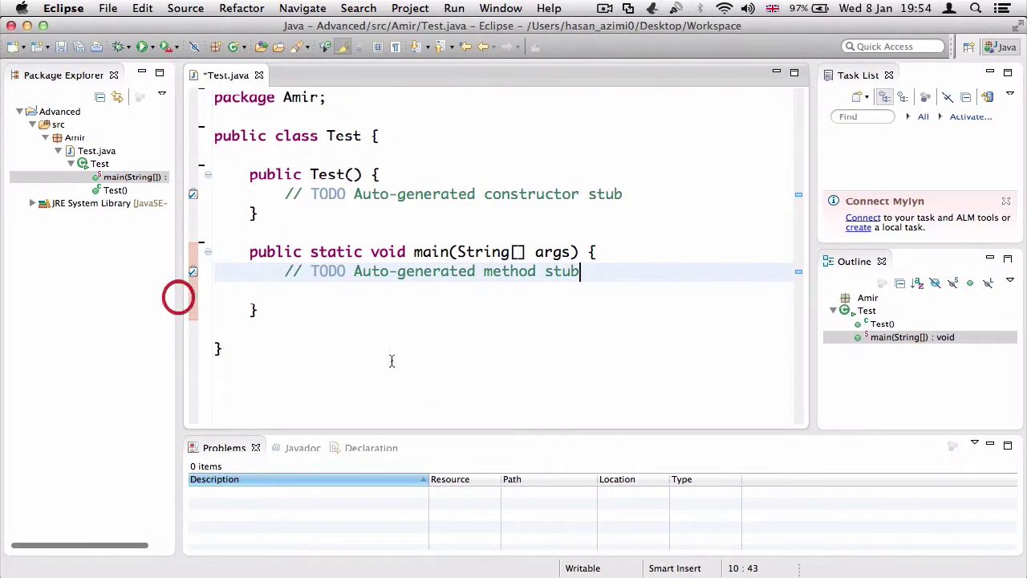
pyautogui.moveTo(426, 431); pyautogui.dragTo(428, 456)
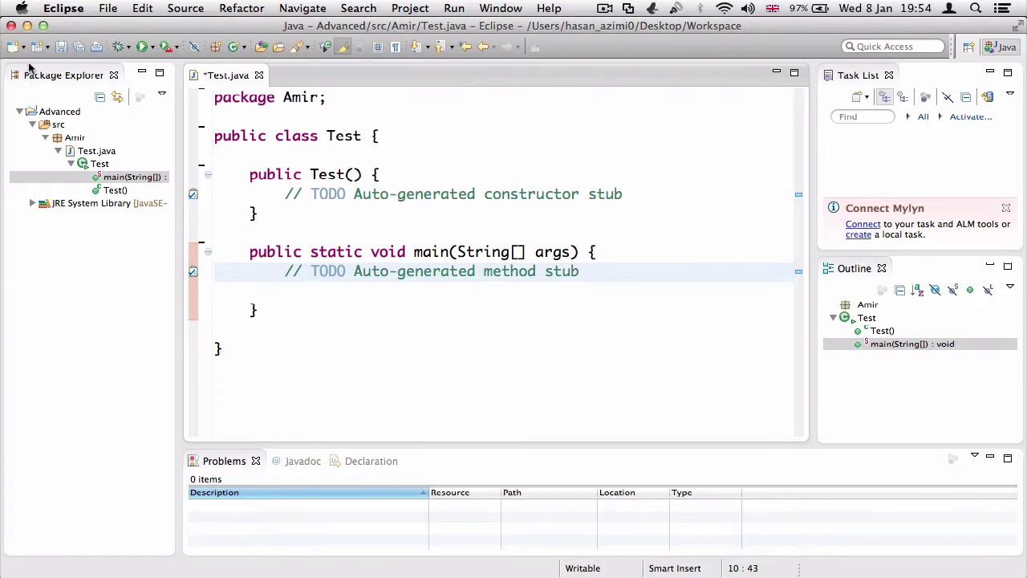
# Show the Swing submenu of the New toolbar dropdown, listing JFrame and JPanel
pyautogui.click(25, 47)
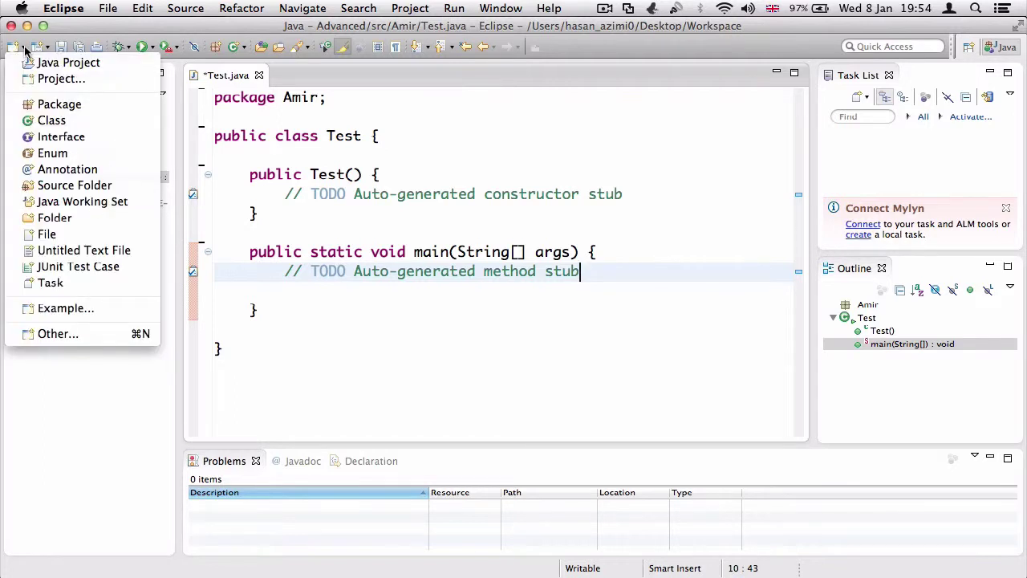
pyautogui.click(24, 47)
pyautogui.click(47, 47)
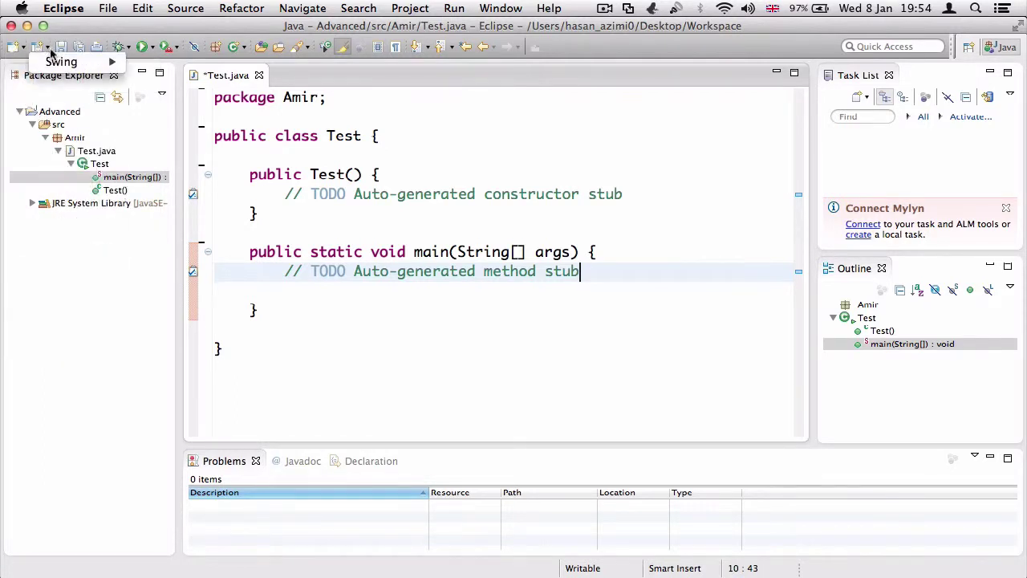
pyautogui.moveTo(59, 61)
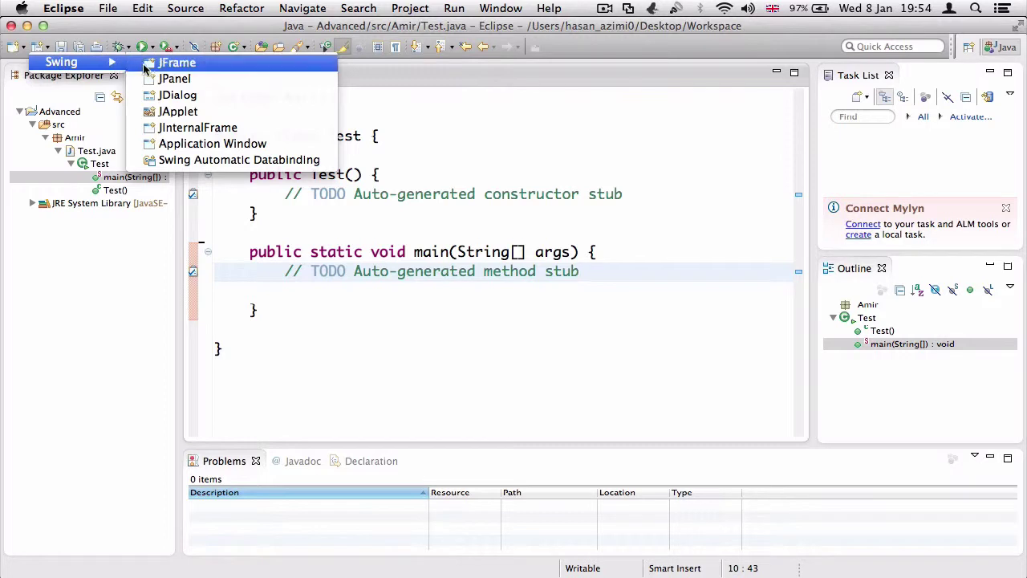